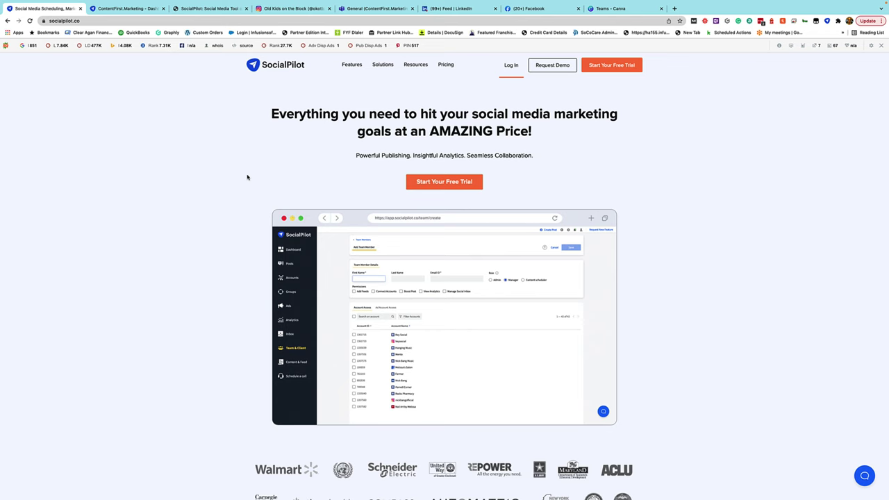
- Switch to the ContentFirst.Marketing tab showing SocialPilot's launchpad dashboard with 41 error posts
mouse_move(354, 65)
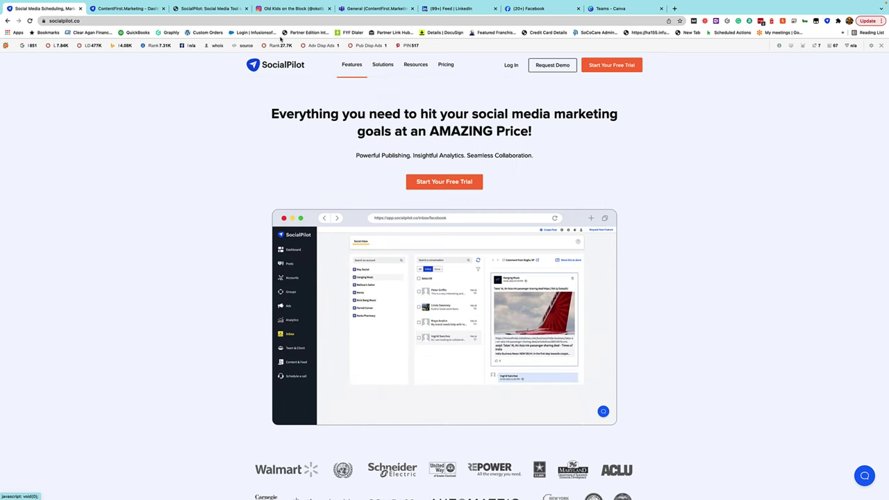
left_click(123, 9)
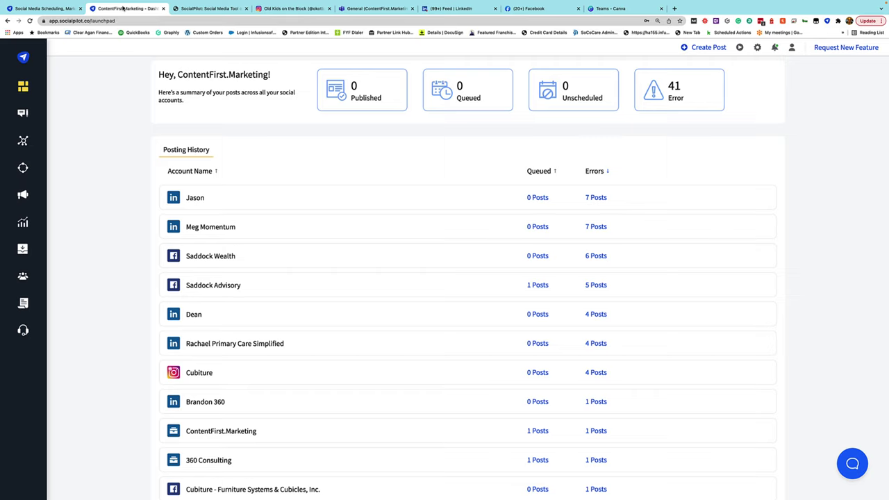
- Choose Invite Clients from the Team & Client sidebar menu
mouse_move(20, 75)
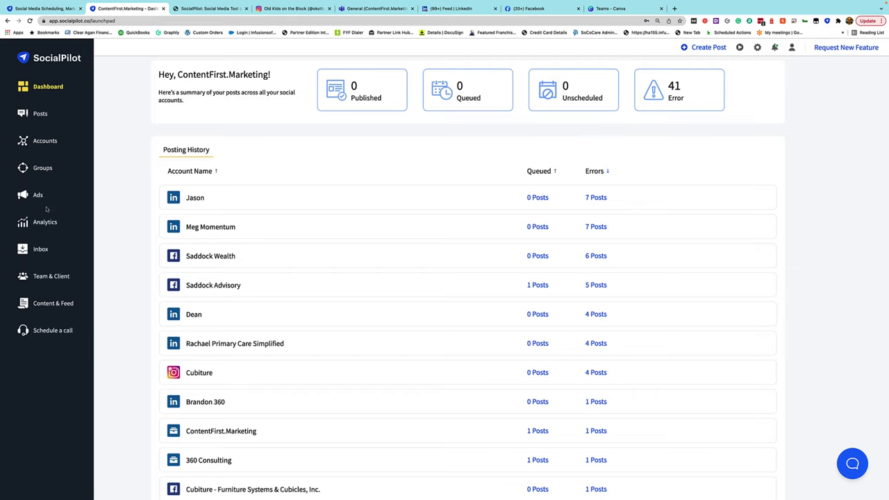
mouse_move(44, 282)
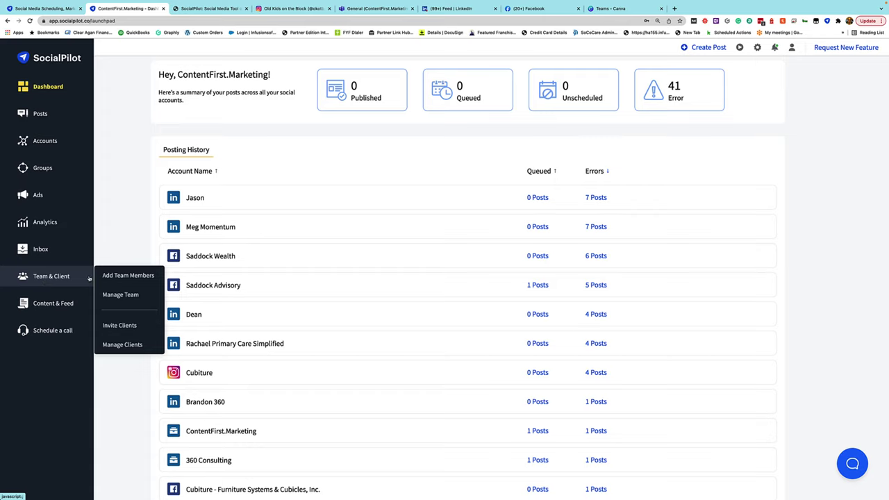
left_click(125, 326)
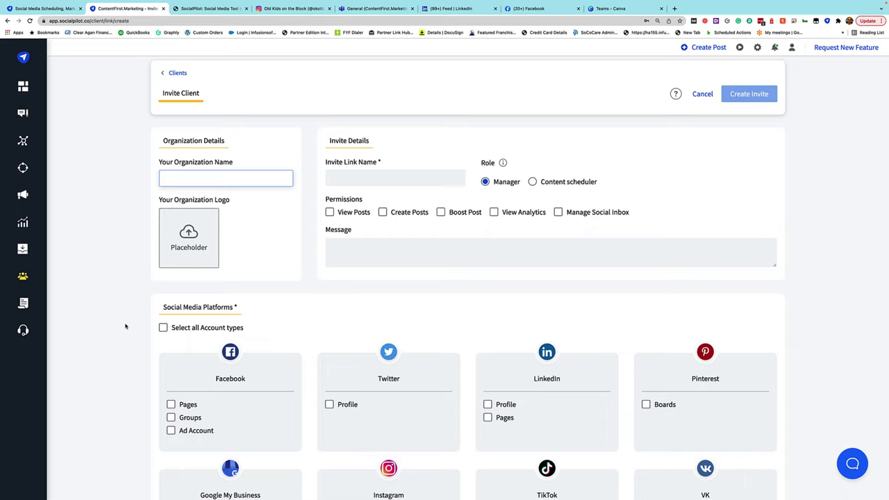
- Create a ContentFirst.Marketing invite link with logo, covering Facebook, LinkedIn and Instagram account types
type("ContentFirst.Marketing")
left_click(190, 239)
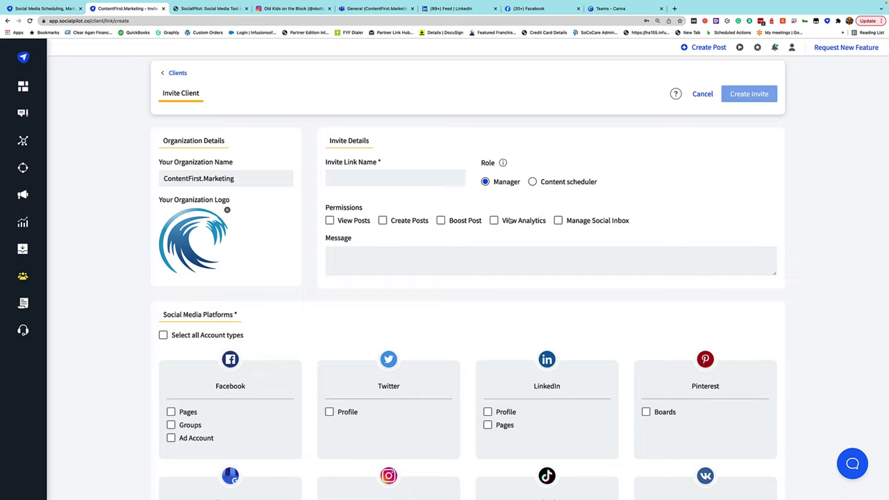
left_click(372, 178)
type("John Arnott / OKOTB")
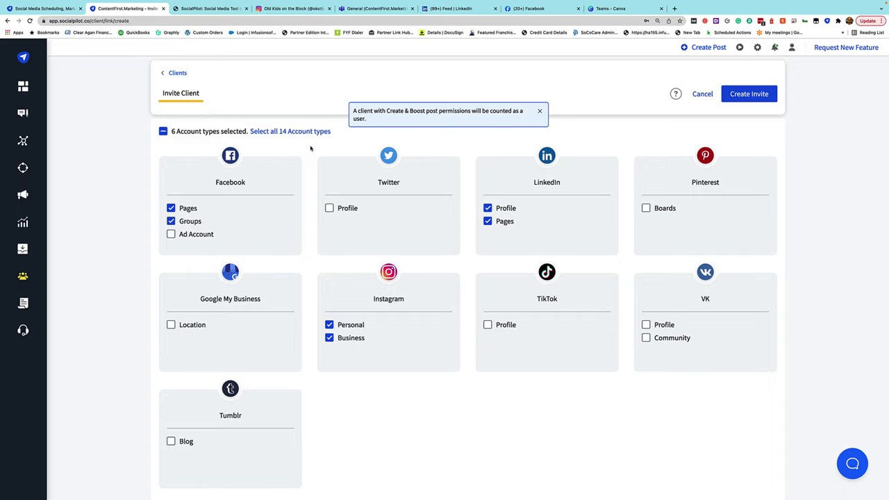
left_click(740, 97)
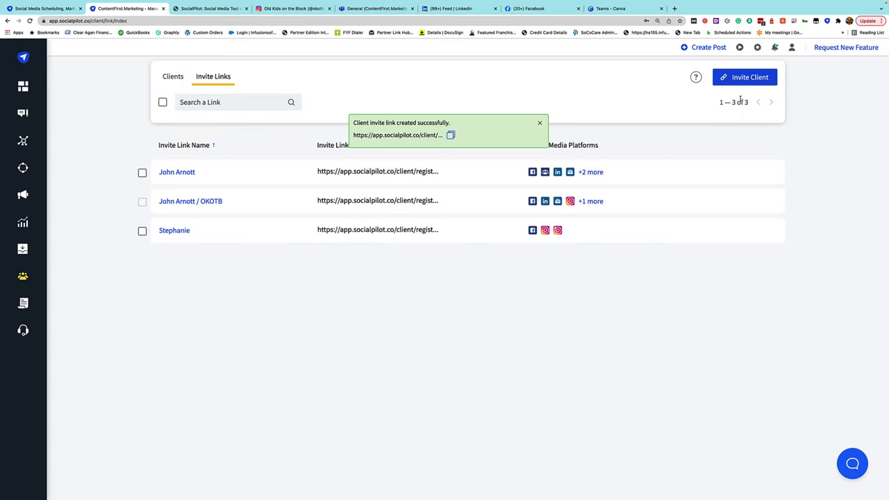
- Copy the new client invite link from the success message
left_click(451, 135)
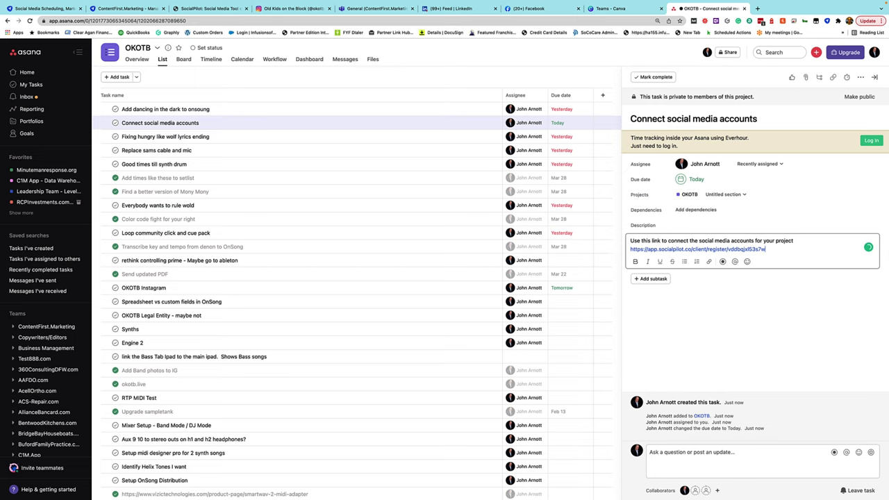
- Tag the 'Connect social media accounts' task with 'Client Owes Us' via Add tags
key("Return")
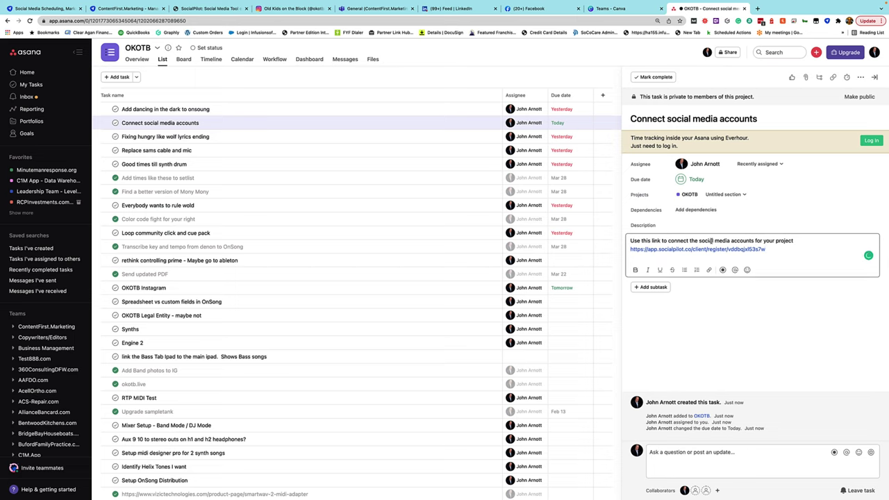
mouse_move(697, 250)
left_click(860, 78)
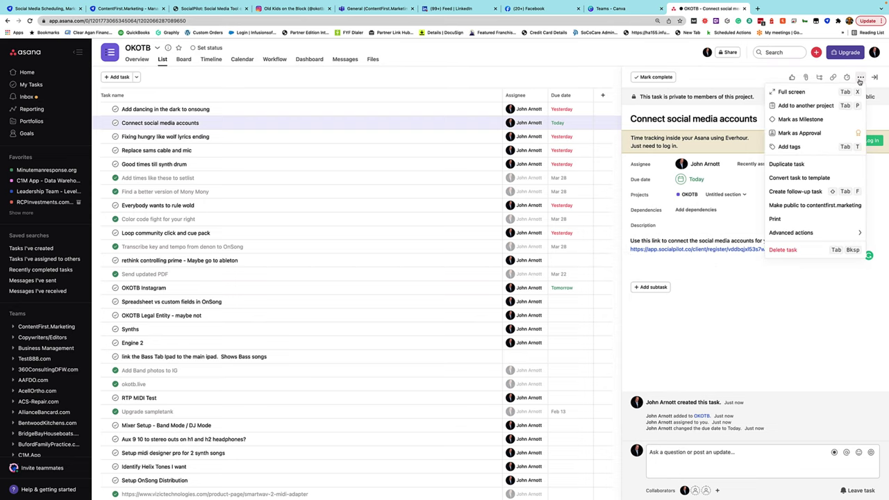
left_click(796, 147)
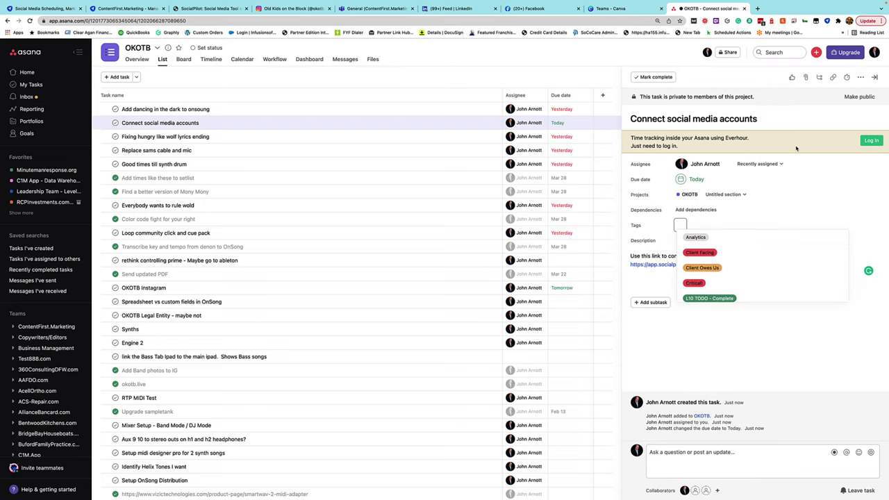
left_click(703, 268)
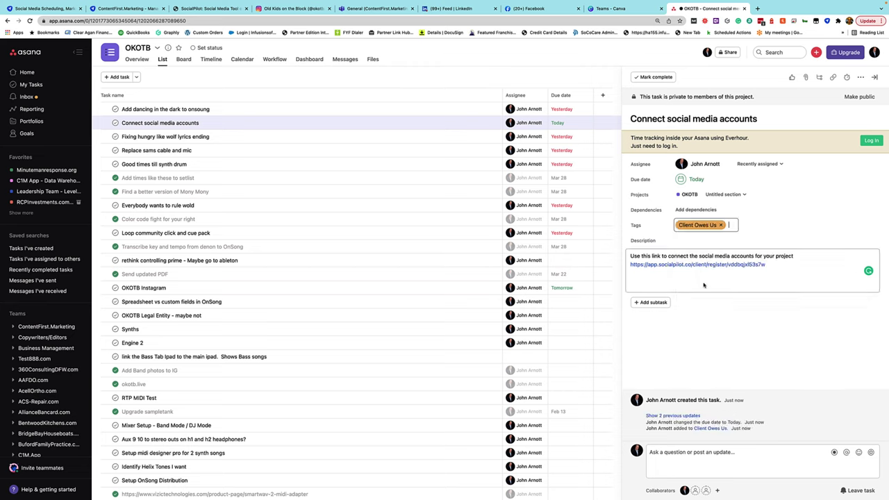
left_click(703, 285)
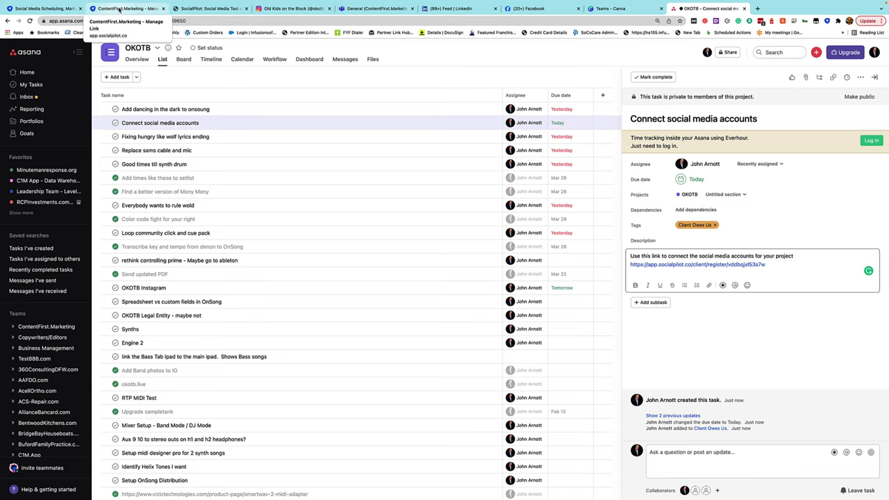
- Switch back to the SocialPilot invite links list and move between desktop spaces
left_click(118, 9)
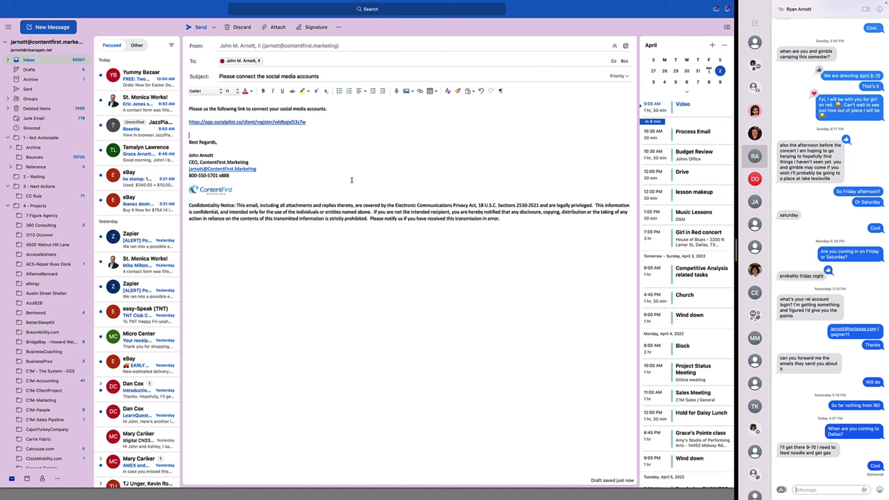
key("ctrl+Right")
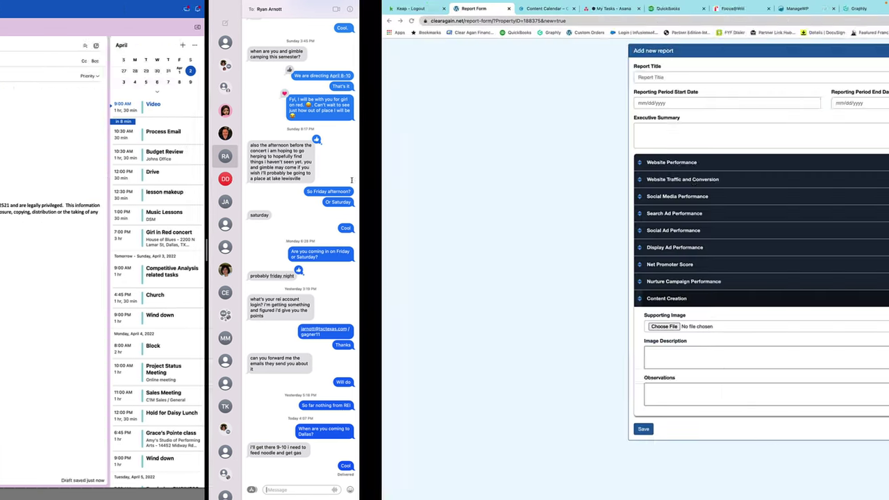
key("ctrl+Left")
key("ctrl+Left")
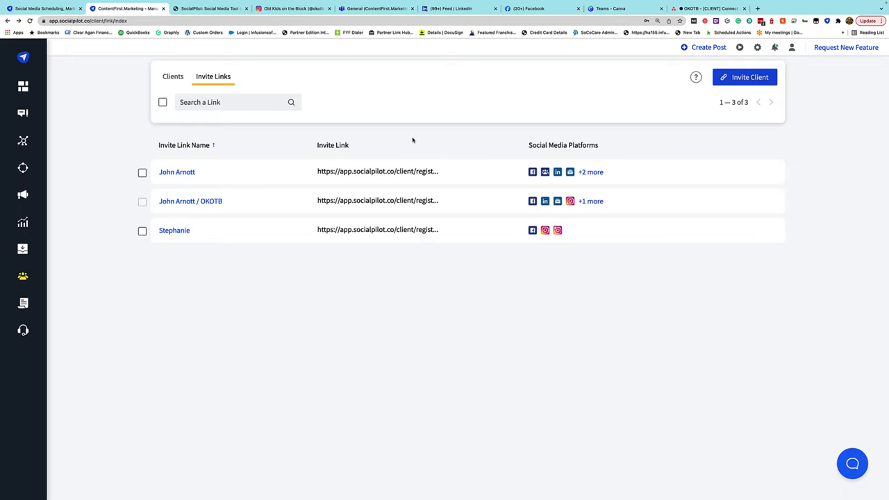
- Load the client invite link in a new tab, sign up, and skip the welcome tour
key("super+t")
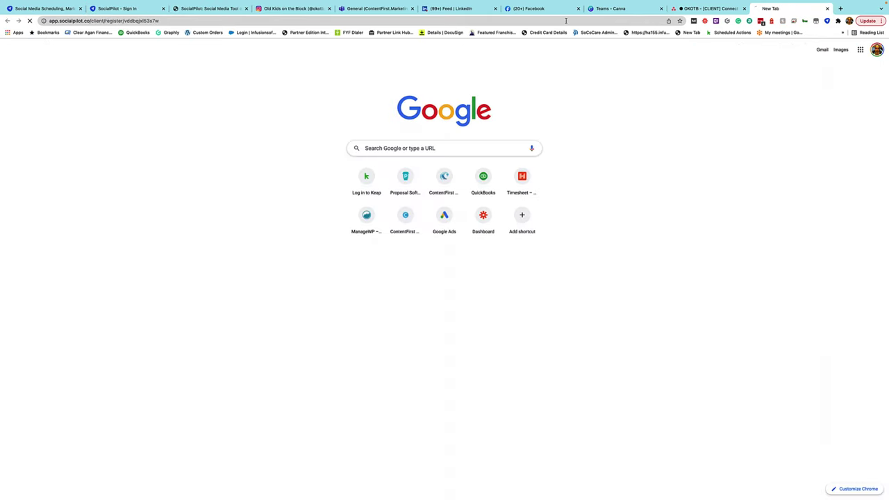
key("super+v")
key("Return")
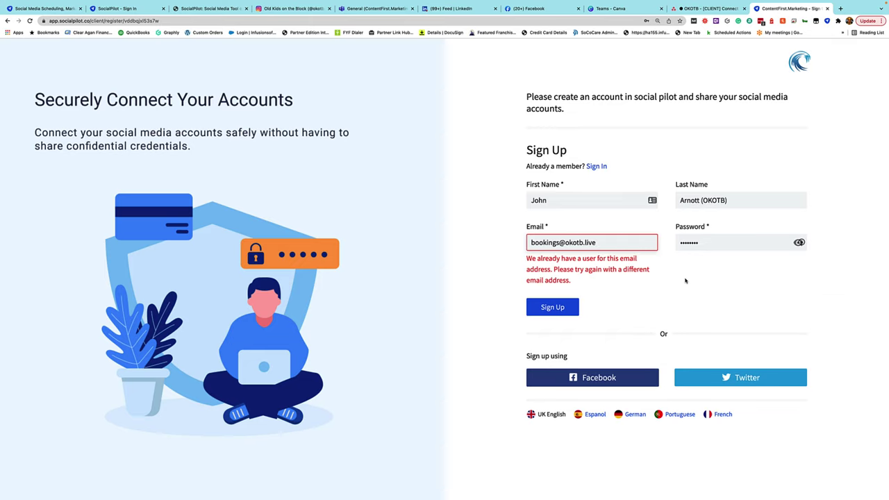
left_click(552, 307)
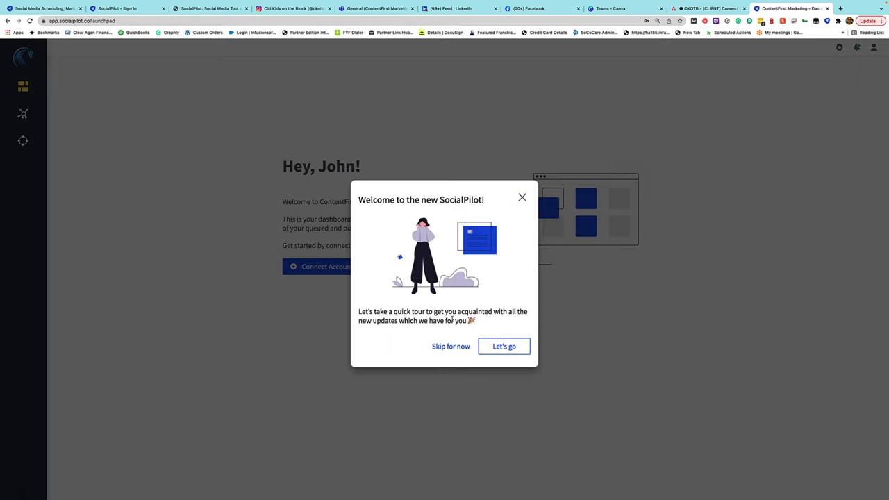
left_click(448, 350)
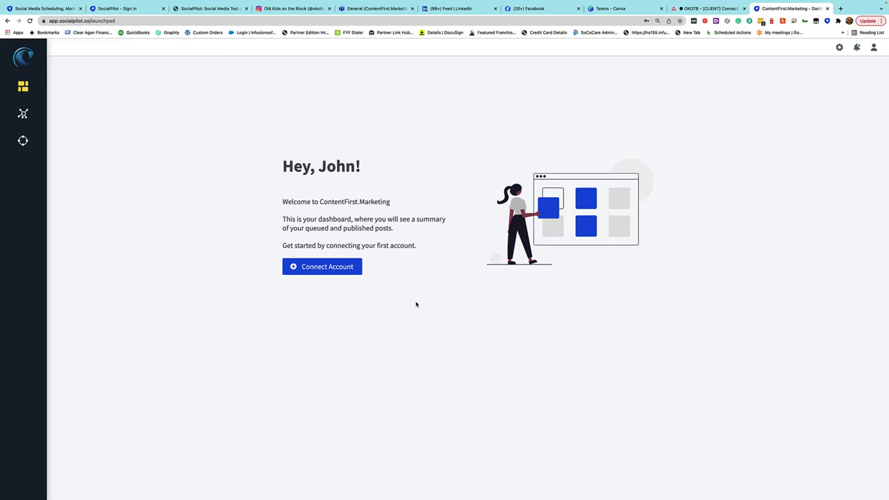
- Connect Kaurina's Kulfi as an Instagram Business account after approving access on Facebook
left_click(331, 268)
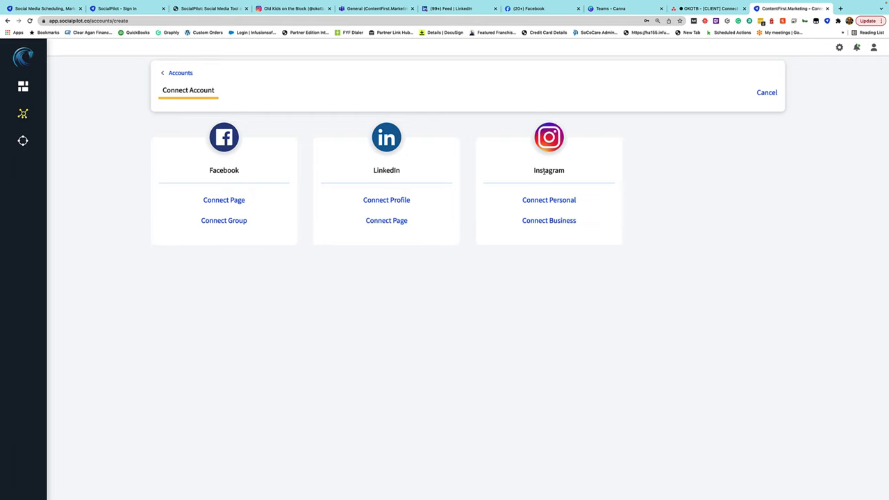
left_click(559, 220)
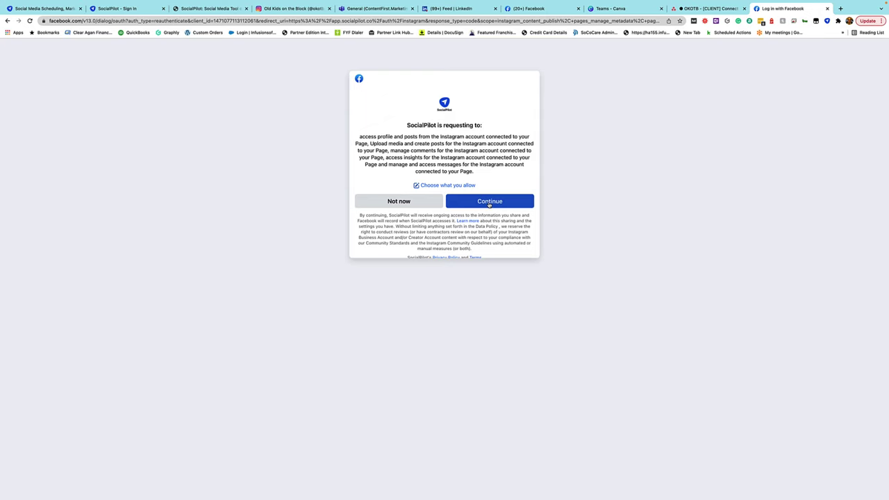
left_click(489, 203)
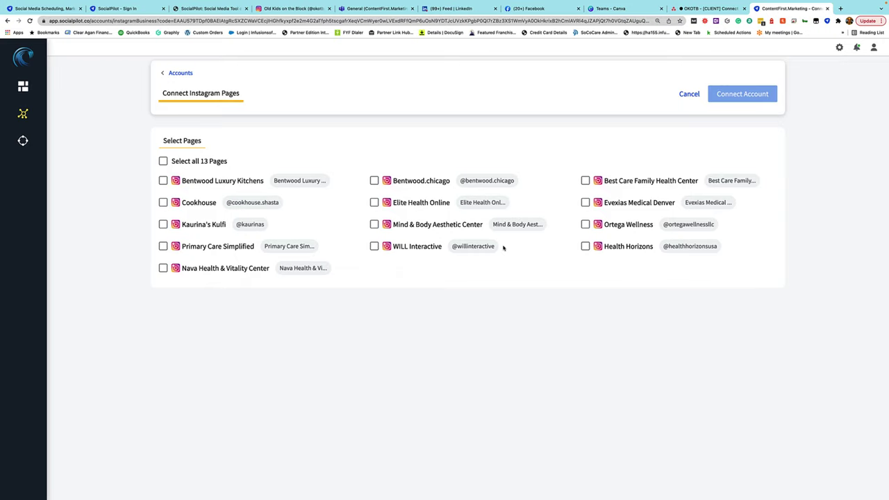
left_click(164, 223)
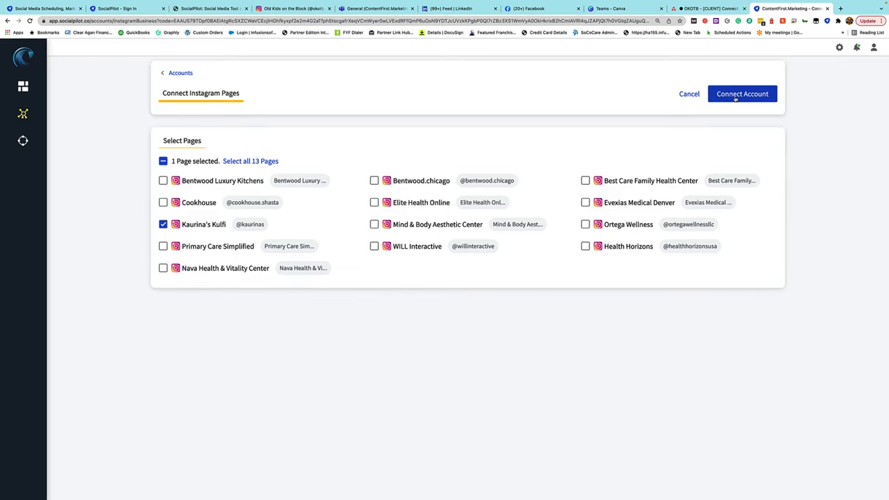
left_click(735, 96)
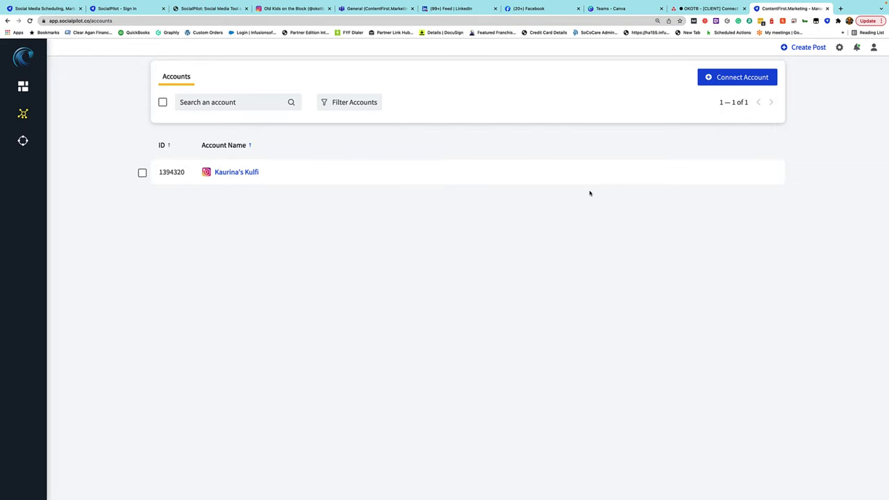
- Return from the Connect Account page to the SocialPilot Dashboard
left_click(731, 80)
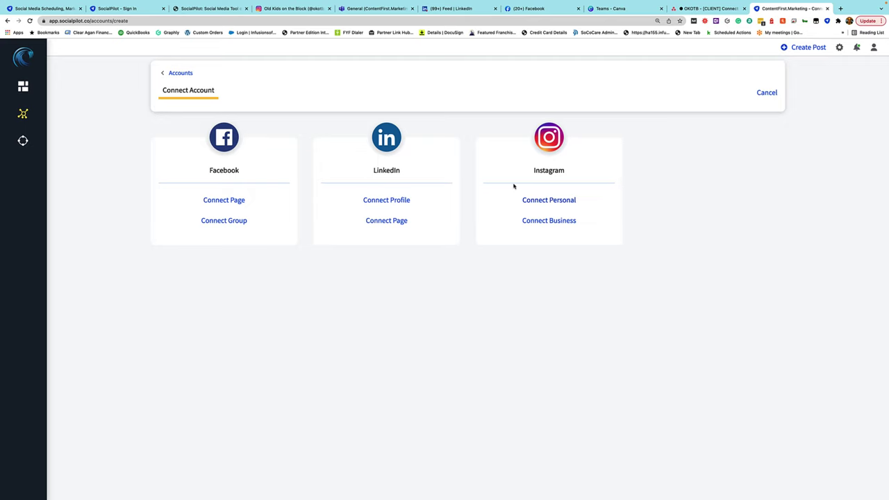
left_click(23, 86)
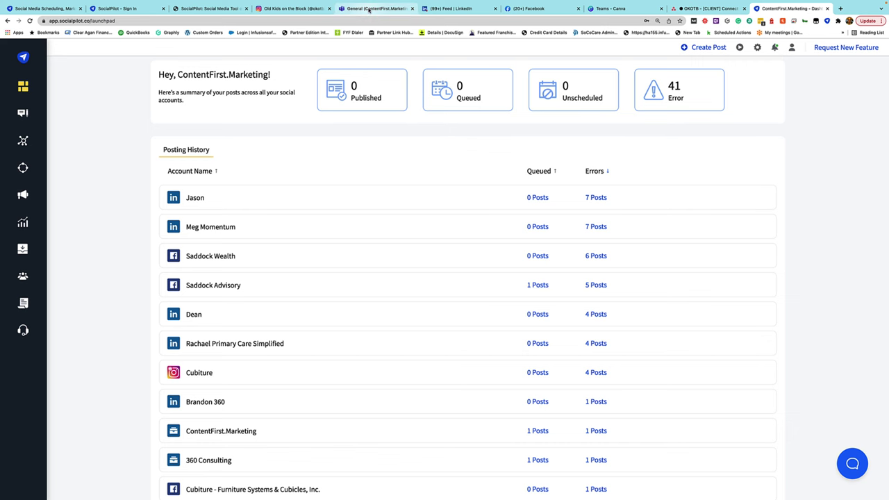
- Switch to the 'General (ContentFirst.Marketing)' Teams tab showing the weekly posting schedule
left_click(368, 8)
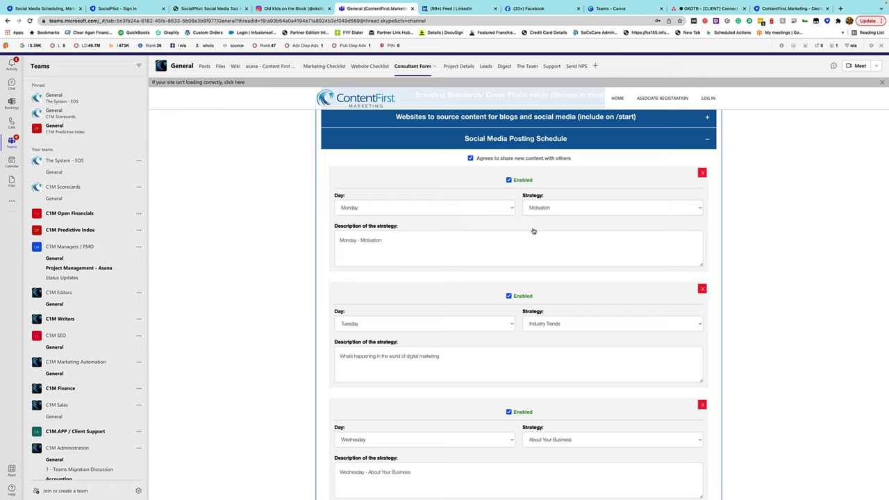
- Review the Monday Strategy options in the Teams Consultant Form, then go back to SocialPilot
left_click(577, 208)
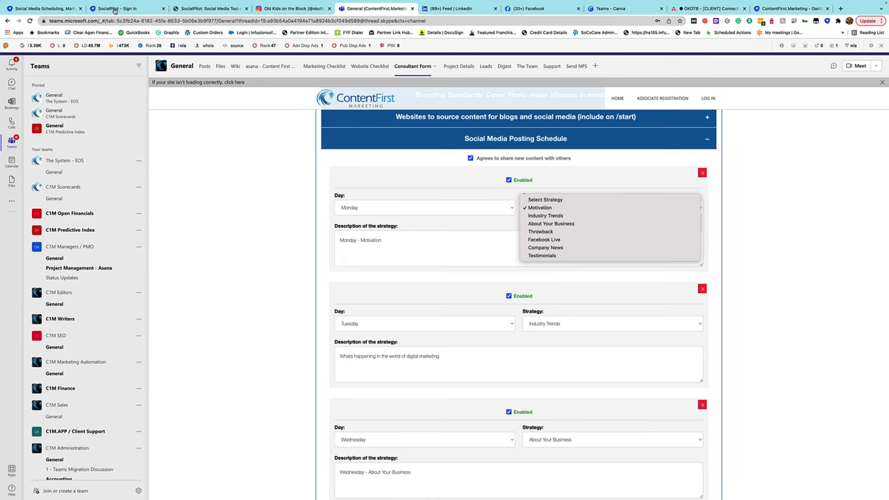
key("super+9")
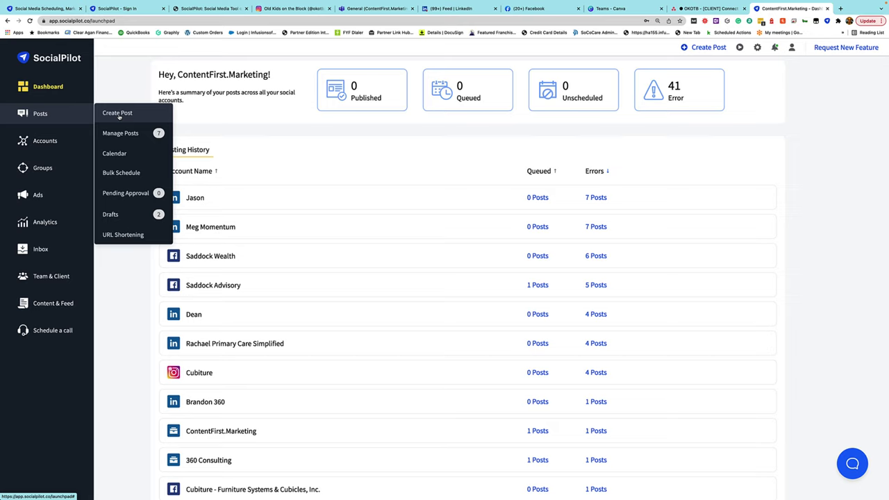
- Browse the April 2022 Posts calendar and start a new Create Post draft
left_click(114, 153)
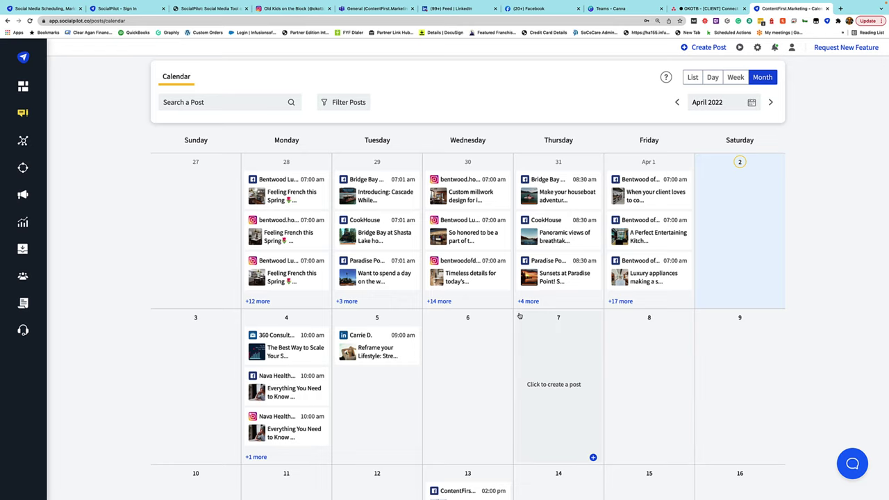
scroll(495, 332, "down", 3)
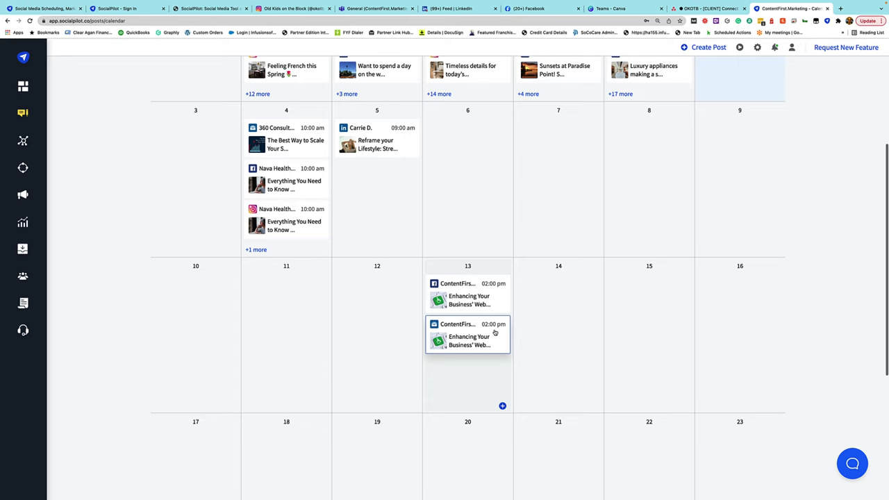
scroll(495, 332, "down", 1)
scroll(495, 332, "up", 4)
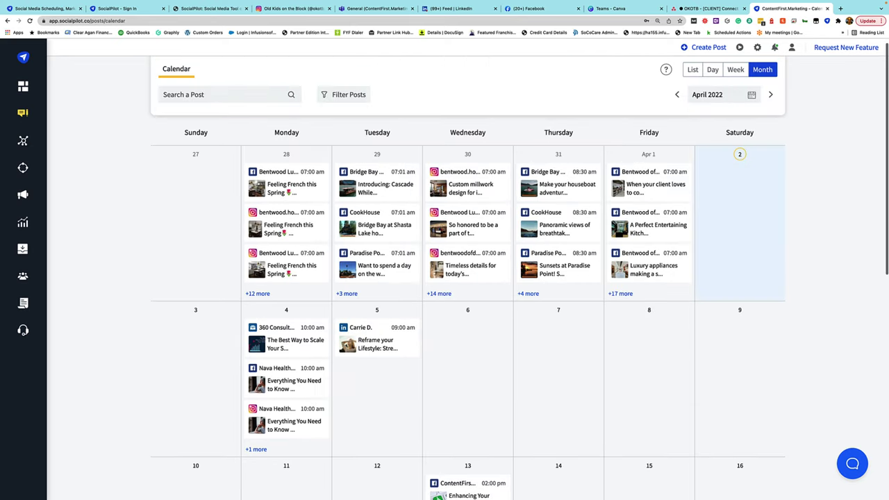
mouse_move(31, 117)
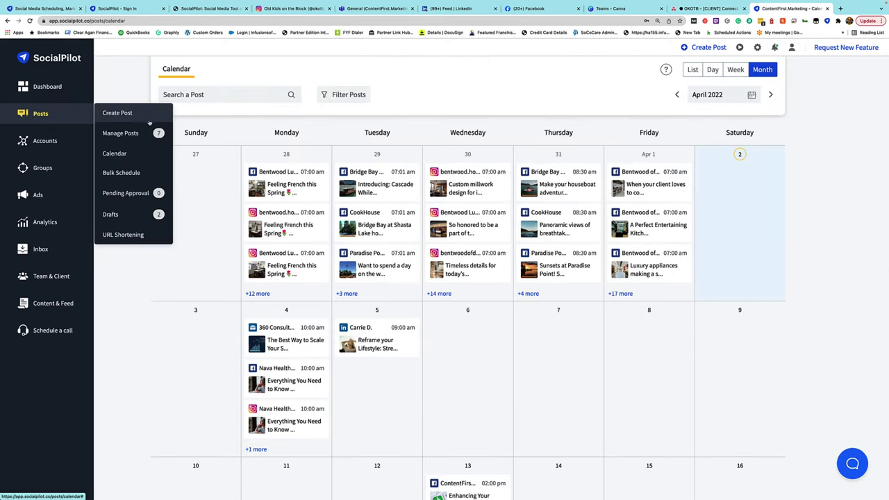
left_click(126, 117)
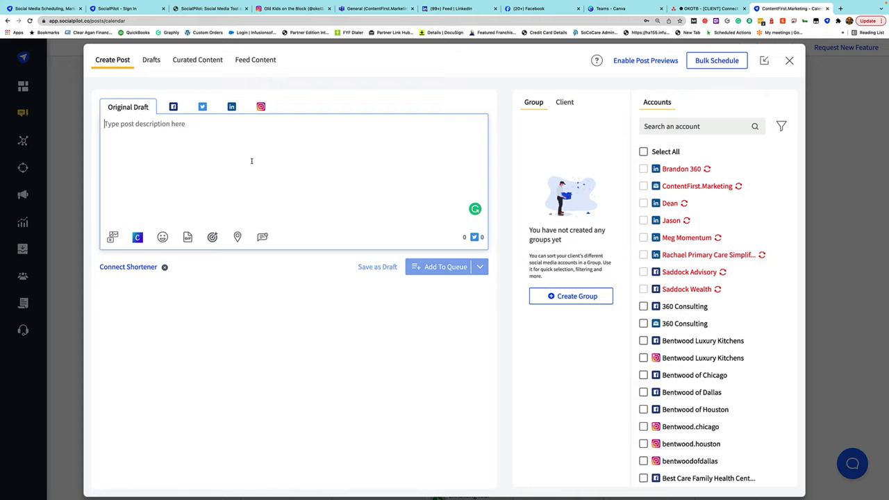
- Paste the amazing-day, going-for-a-run sentence into the description and end it with a grinning emoji
left_click(828, 21)
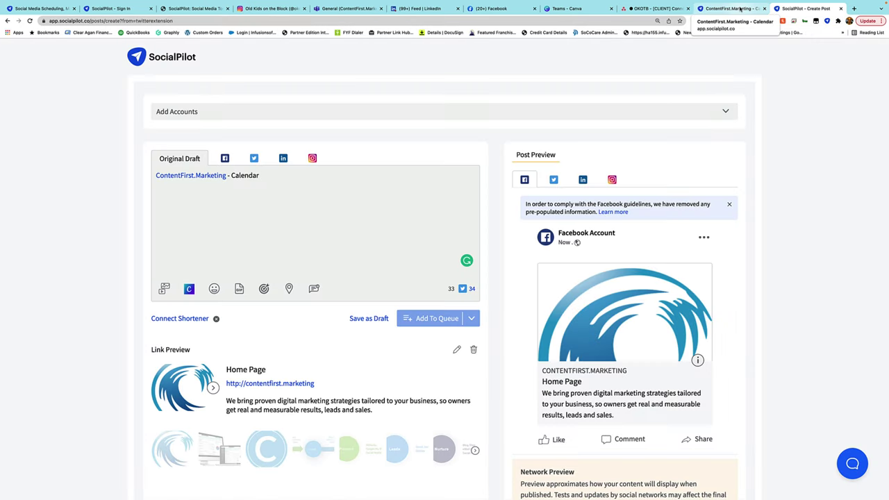
left_click(740, 9)
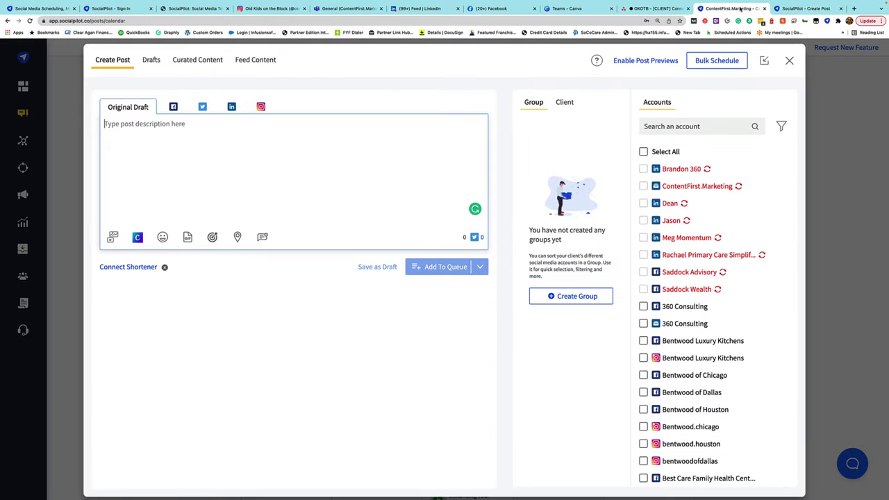
left_click(231, 132)
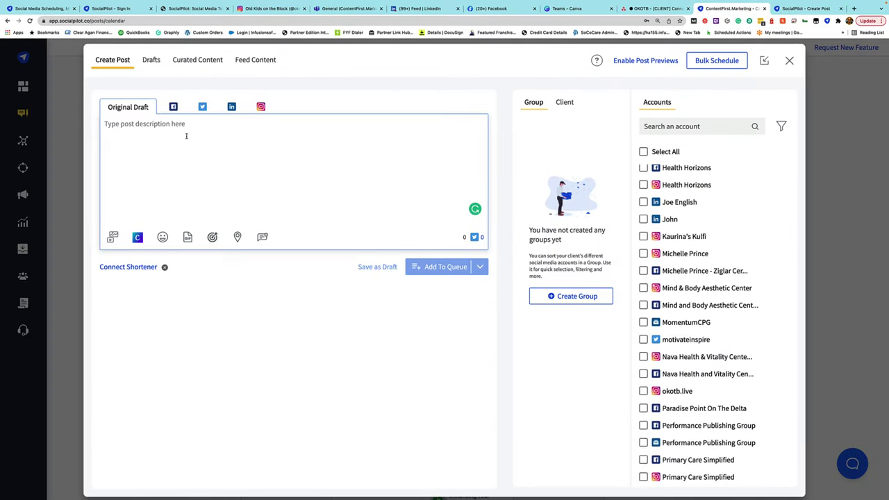
type("What an amazing day!  I can't wait to get out side and go for a run.")
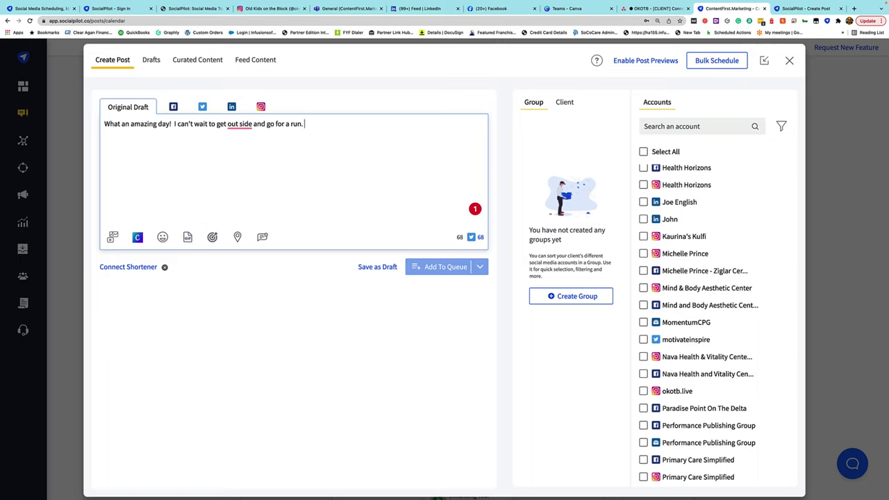
left_click(162, 237)
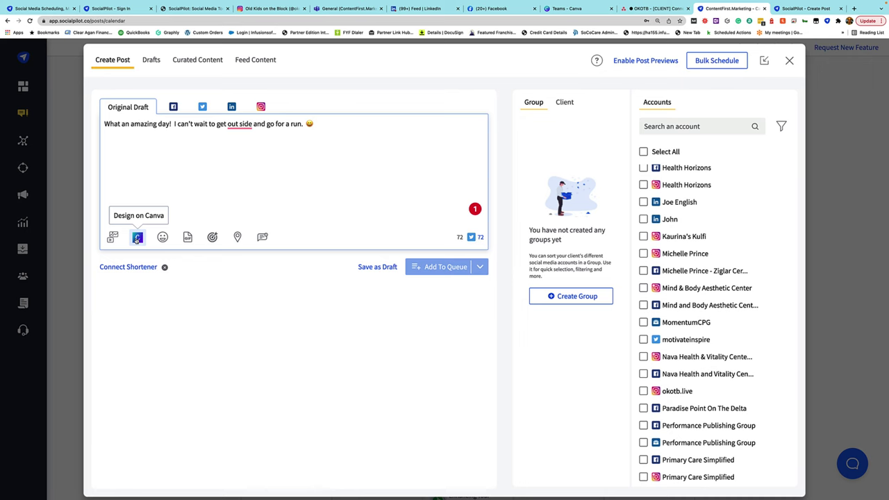
- Use Canva's Peace for Ukraine Facebook post template and publish it into the draft as a photo
left_click(137, 238)
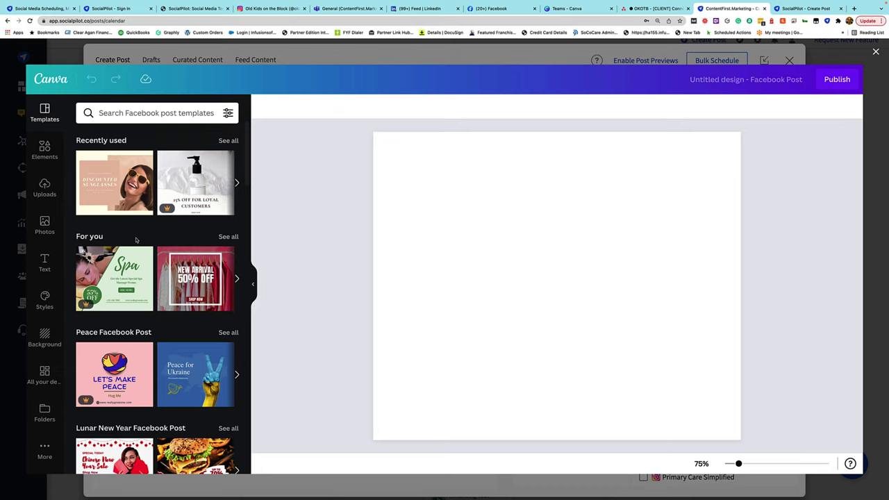
scroll(156, 276, "down", 5)
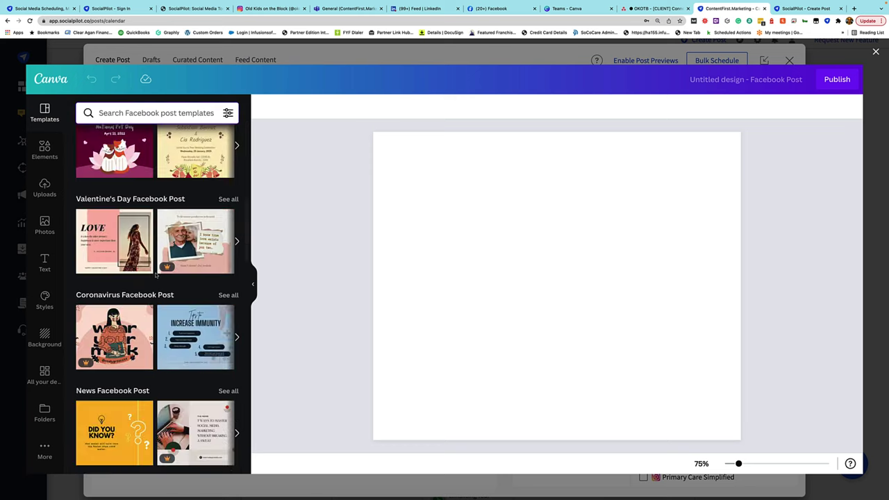
scroll(156, 276, "down", 6)
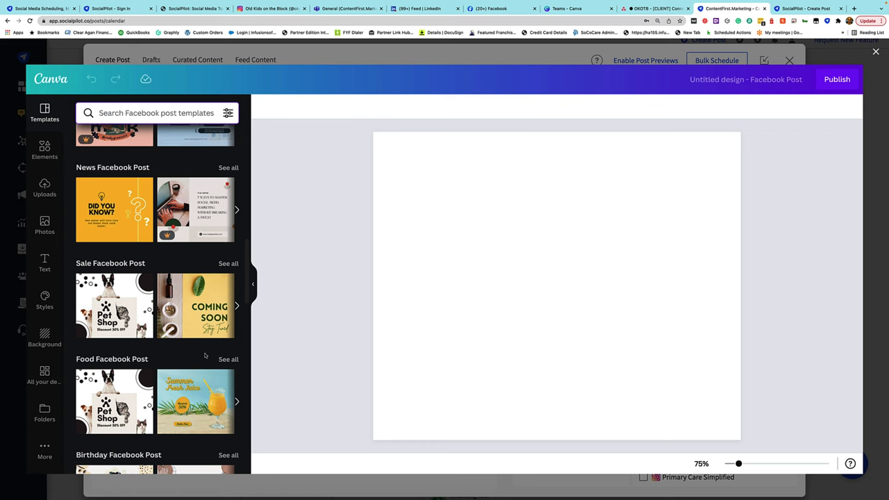
scroll(186, 291, "down", 3)
scroll(155, 292, "down", 2)
scroll(156, 292, "down", 3)
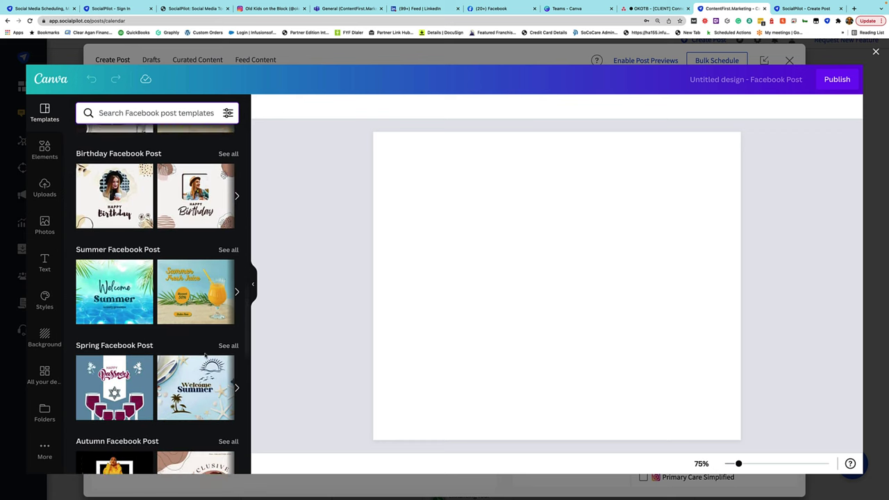
left_click(114, 373)
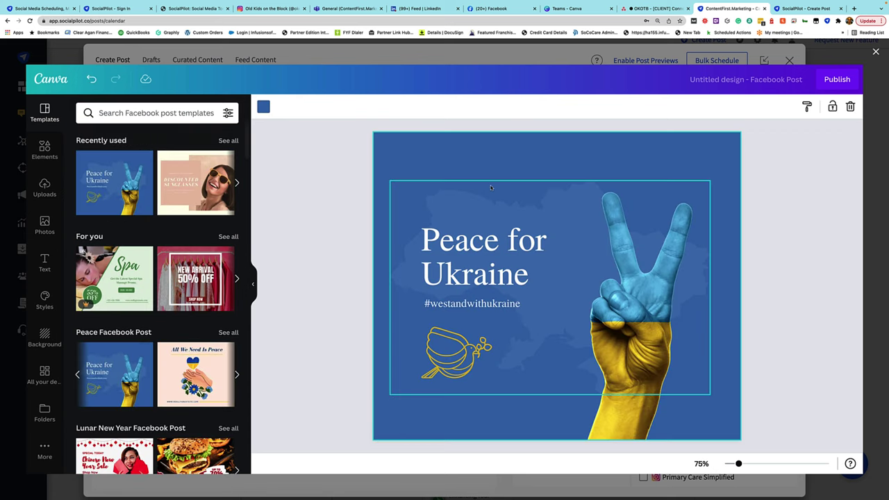
left_click(525, 276)
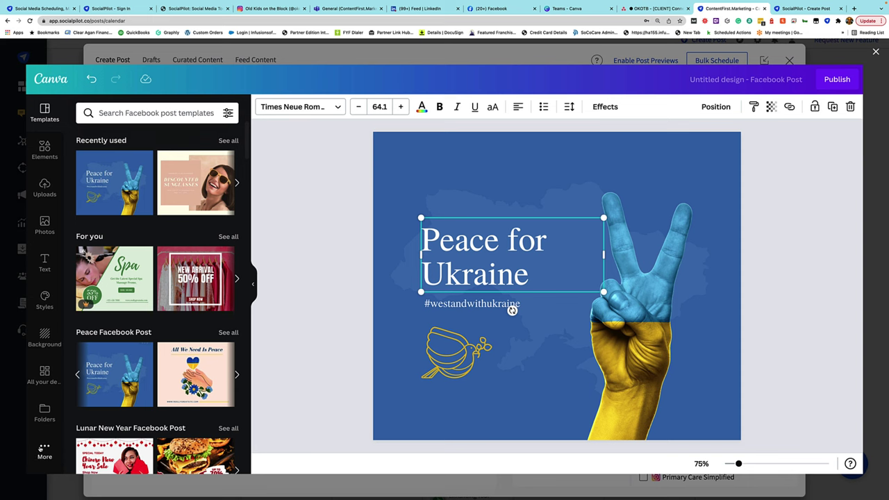
left_click(44, 223)
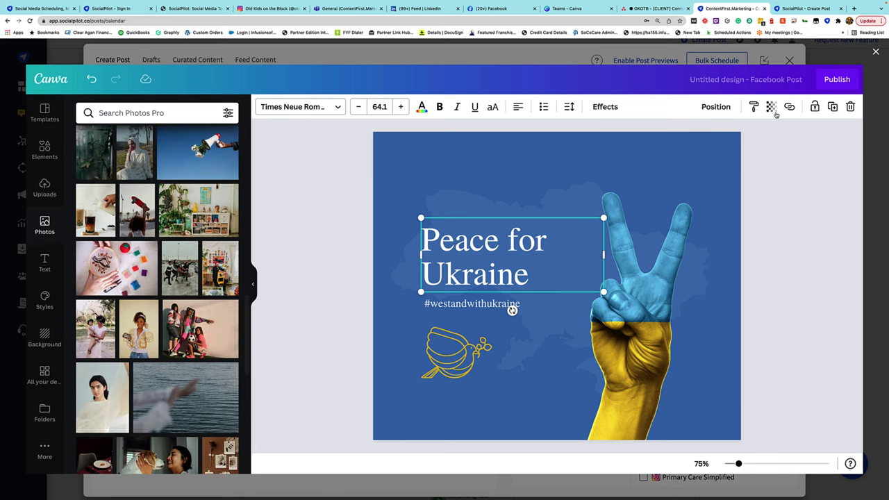
left_click(836, 81)
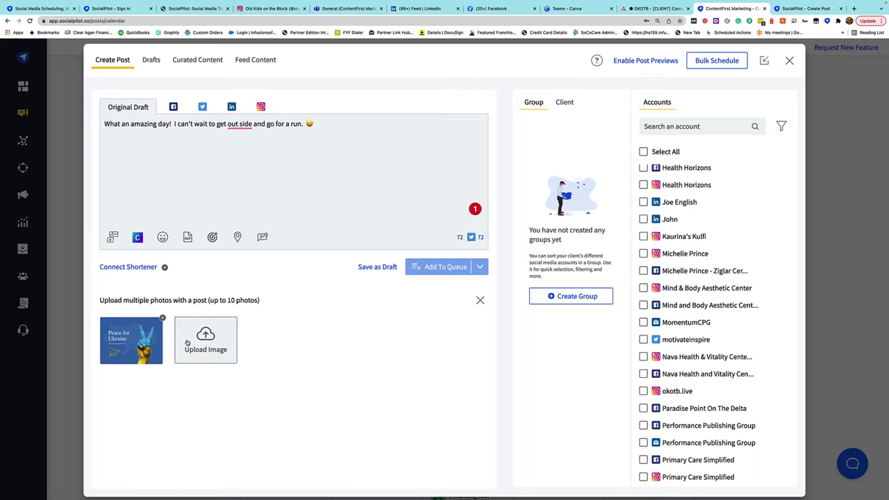
- Assign the post to the LinkedIn account and view its LinkedIn version
left_click(216, 340)
left_click(662, 323)
scroll(693, 256, "up", 3)
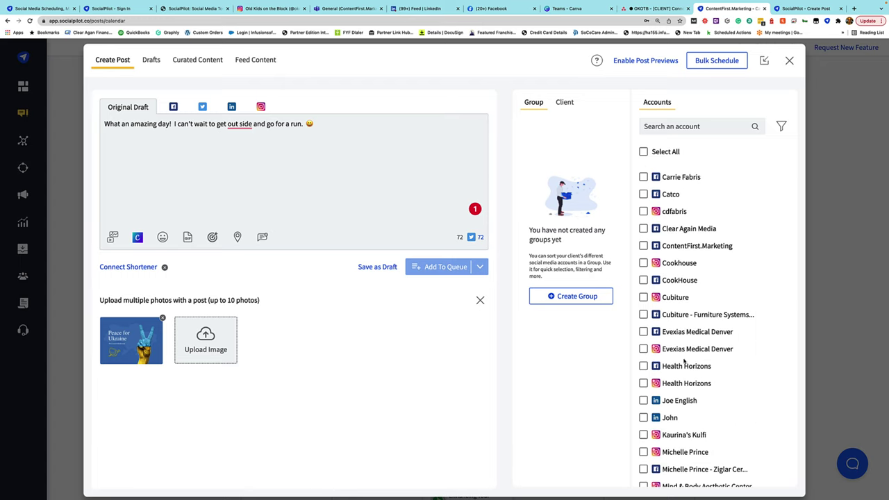
left_click(644, 417)
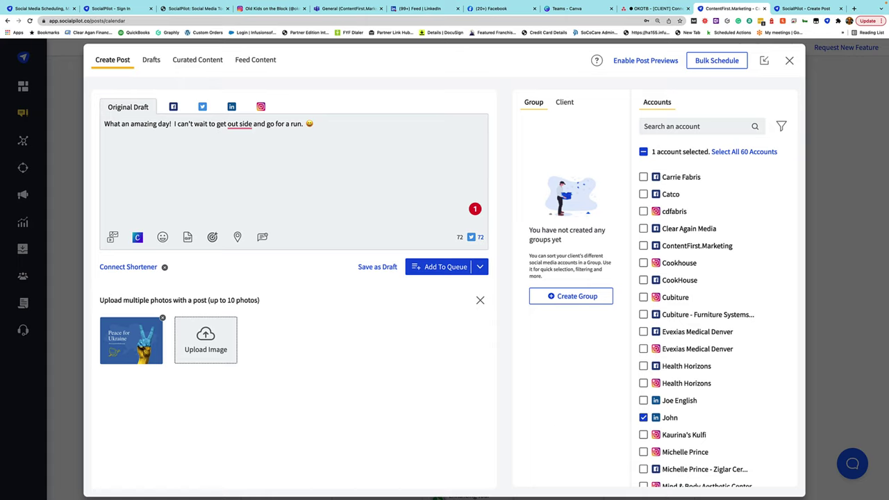
left_click(231, 106)
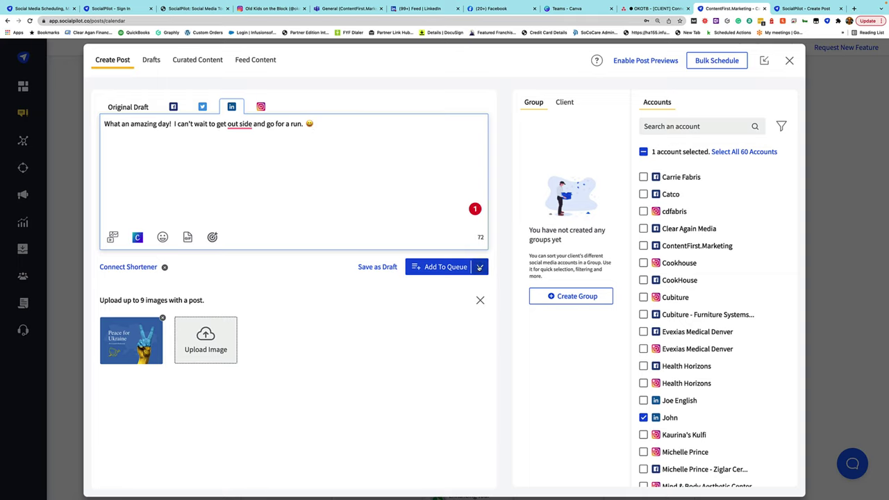
- Schedule the post for Apr 02, 2022 at 10:45 AM
left_click(479, 267)
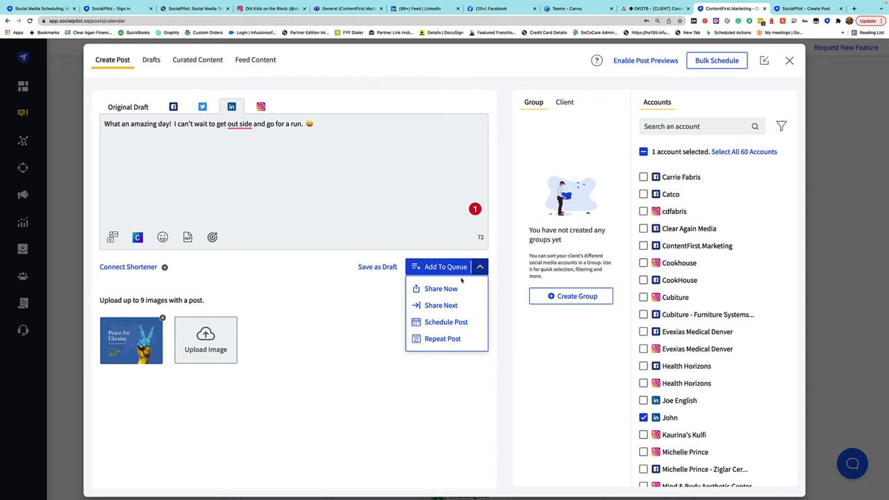
left_click(444, 326)
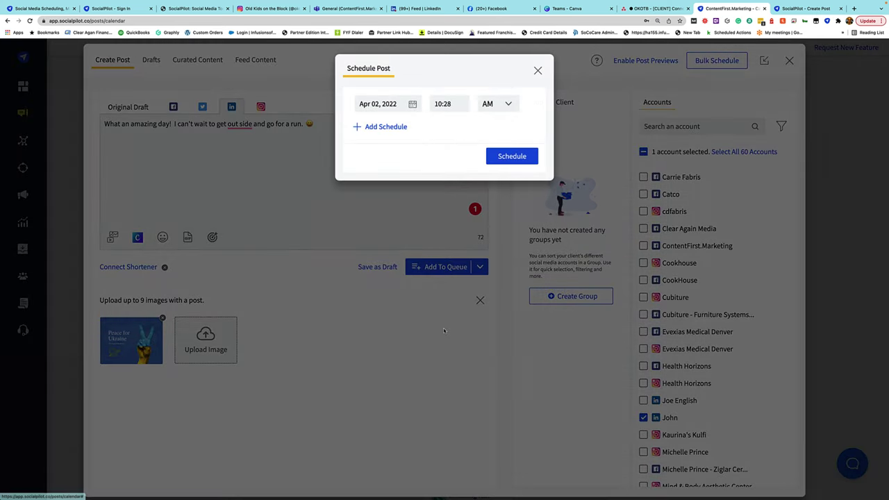
left_click(452, 104)
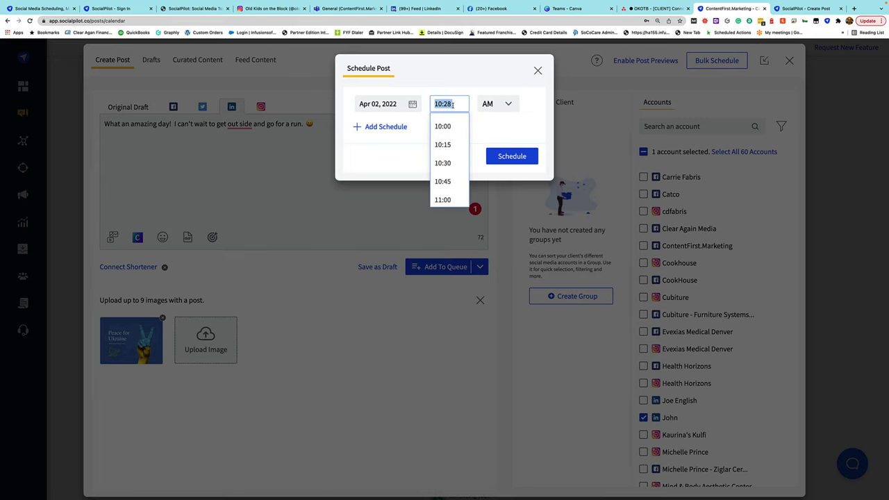
left_click(442, 181)
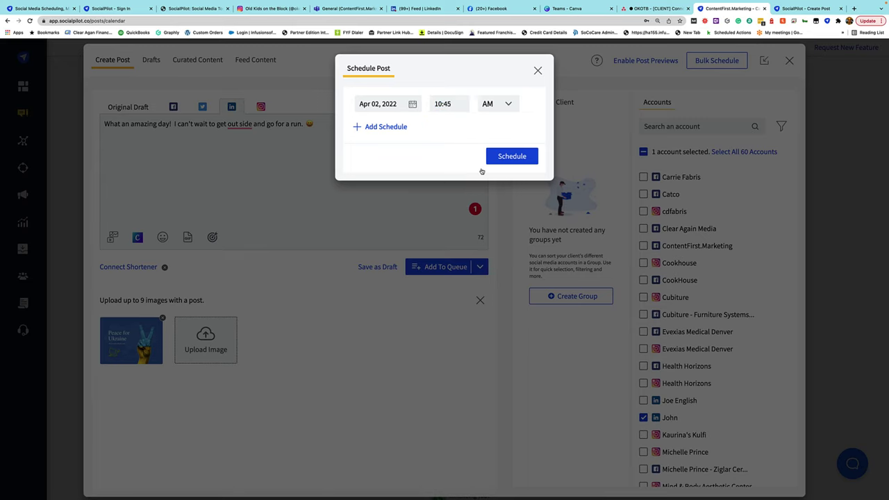
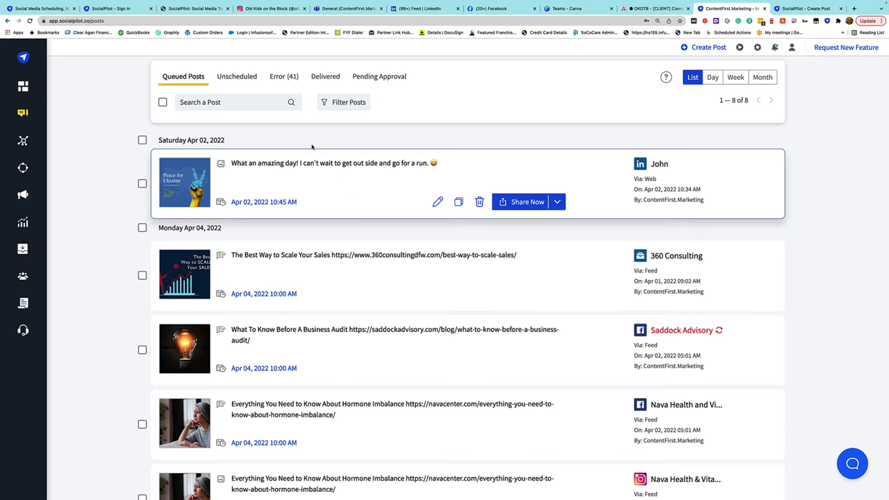
- Switch the Manage Posts page to the Delivered tab to list the published posts
left_click(326, 77)
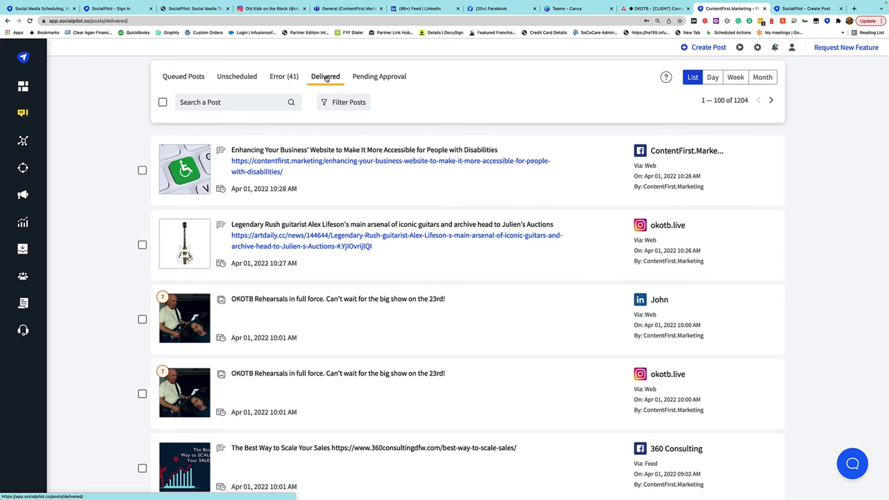
- Reshare the accessibility post as a Repeat Post, 2 times in 5 days, and preview the dates
left_click(220, 150)
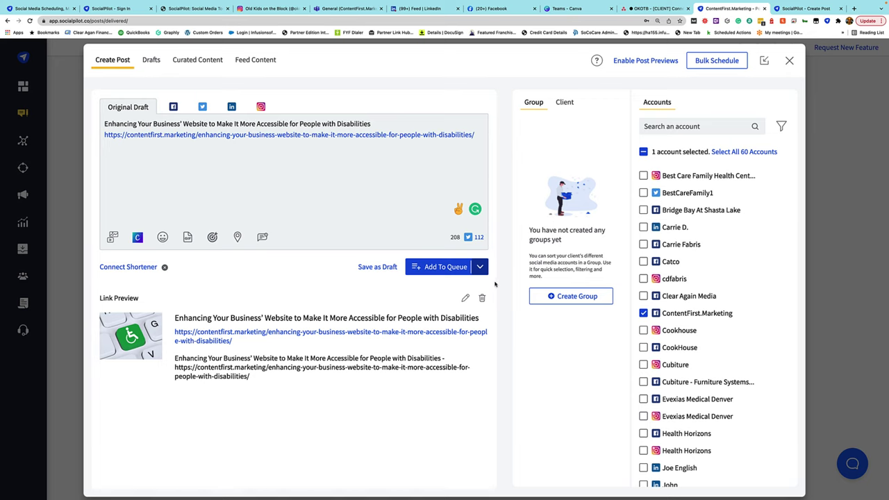
left_click(480, 267)
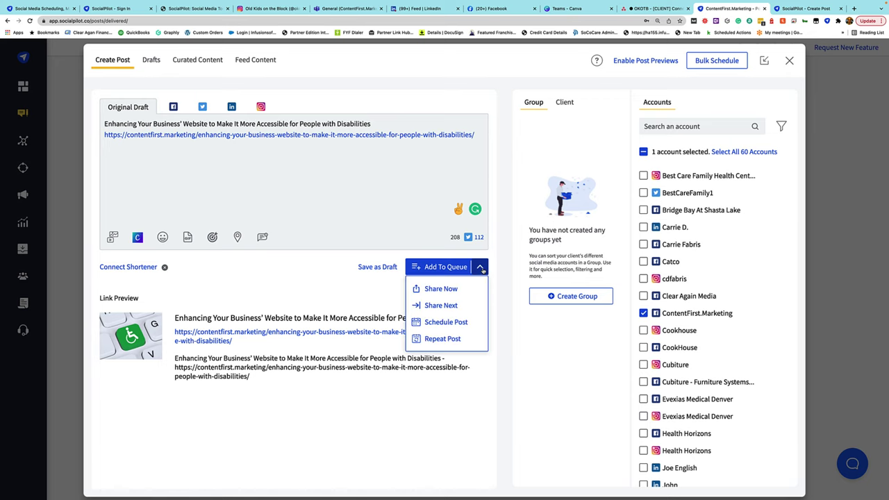
left_click(450, 339)
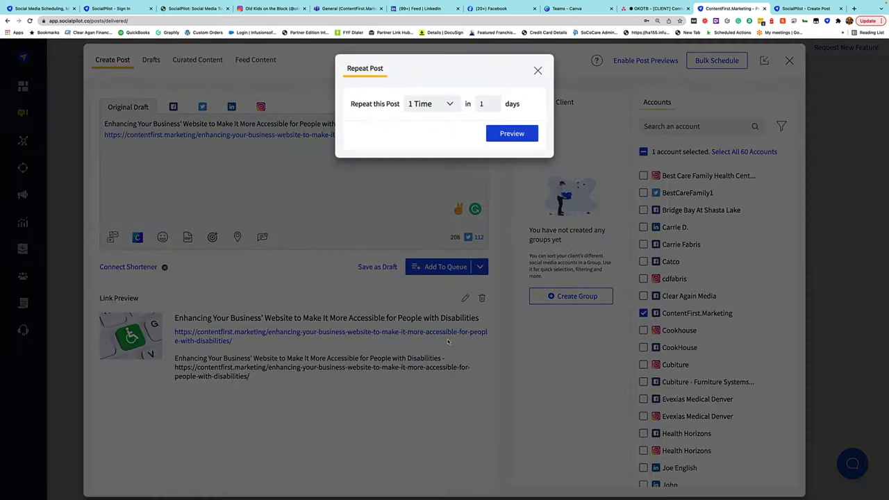
left_click(449, 104)
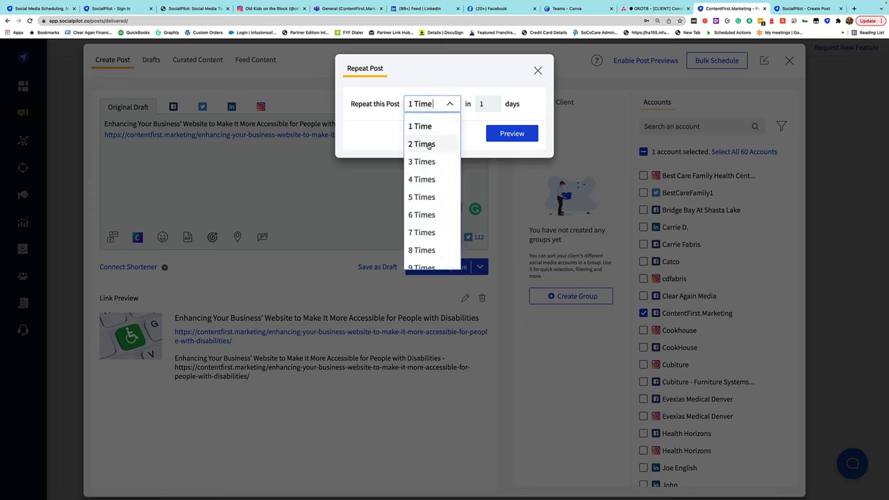
left_click(428, 144)
left_click(481, 103)
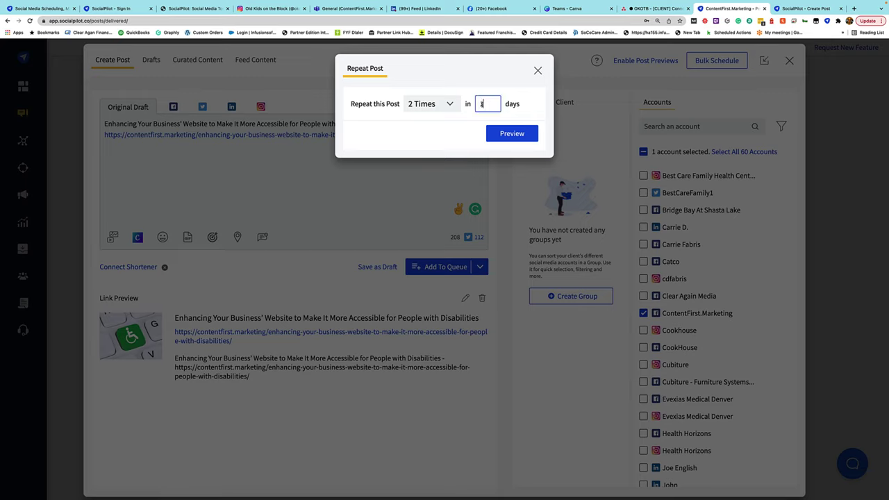
key("BackSpace")
type("5")
left_click(507, 133)
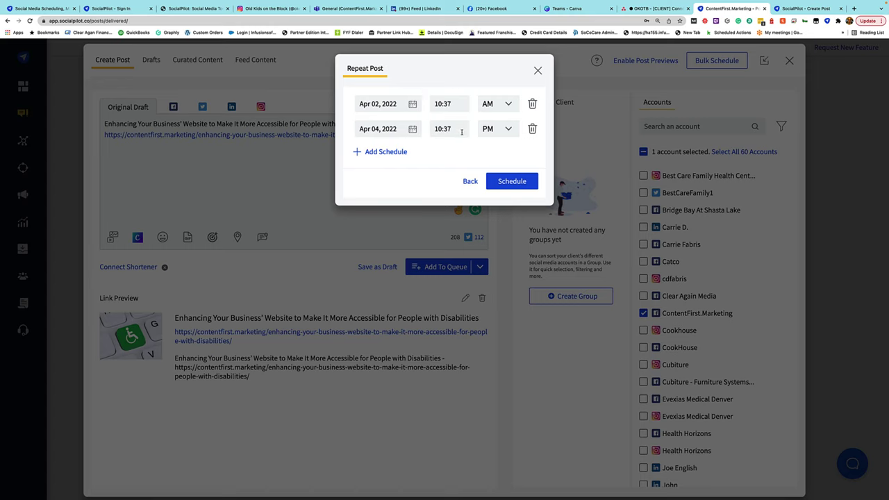
- Set the repeats to Apr 02 at 10:45 AM and Apr 09 at 11:00 AM, then schedule
left_click(449, 103)
left_click(450, 147)
left_click(388, 129)
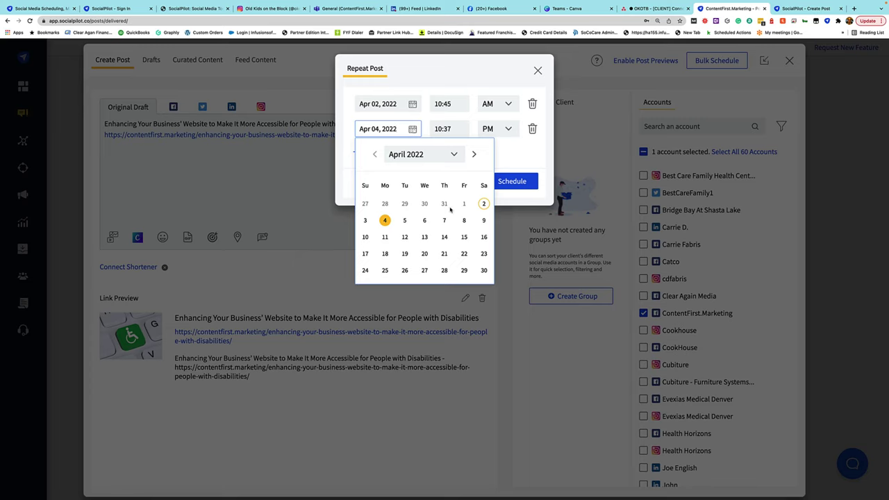
left_click(483, 220)
left_click(448, 129)
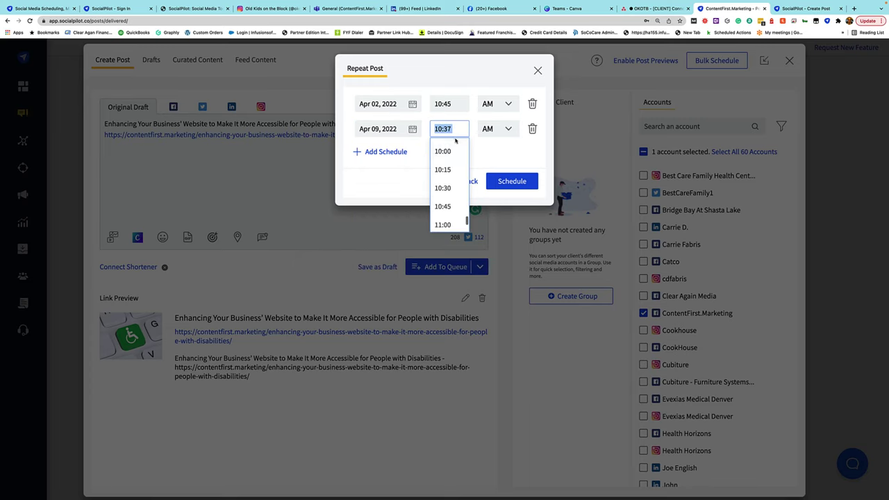
left_click(444, 224)
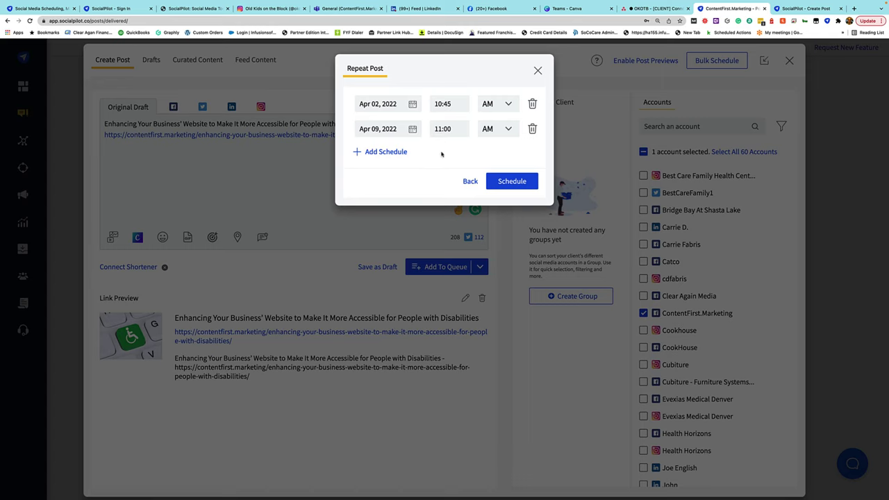
left_click(523, 185)
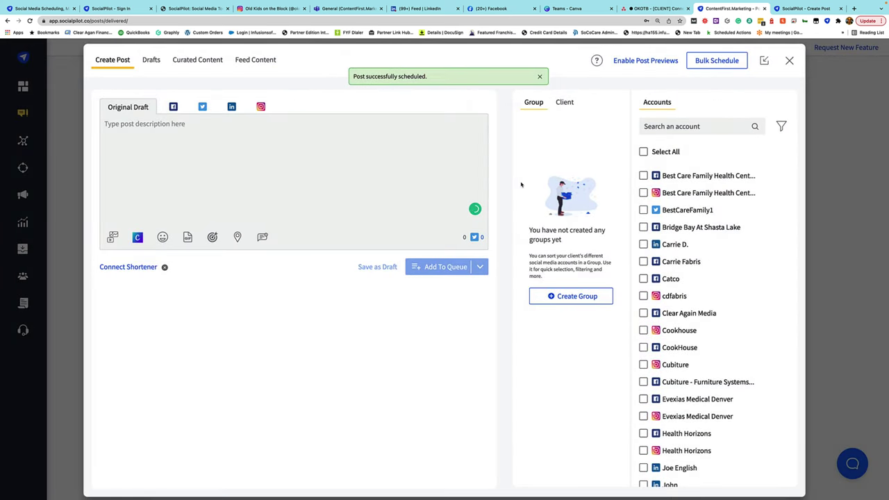
- Close the empty composer and scroll the Queued Posts list to find the accessibility article
key("Escape")
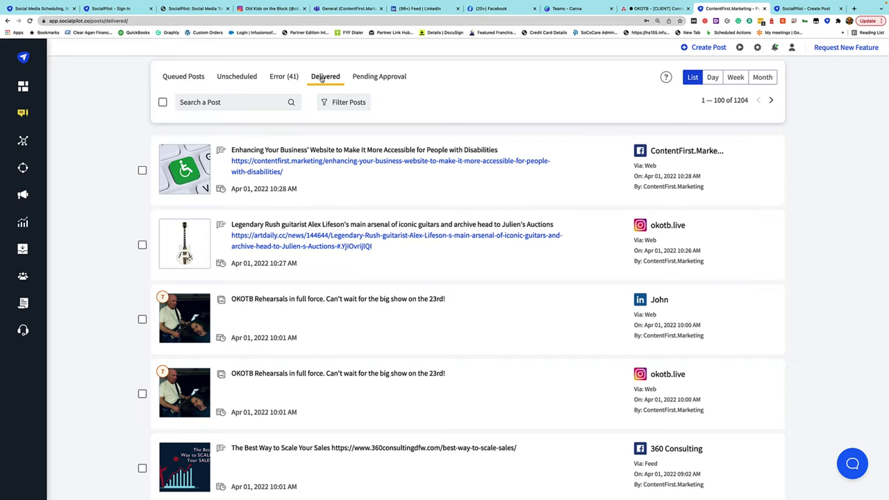
left_click(196, 79)
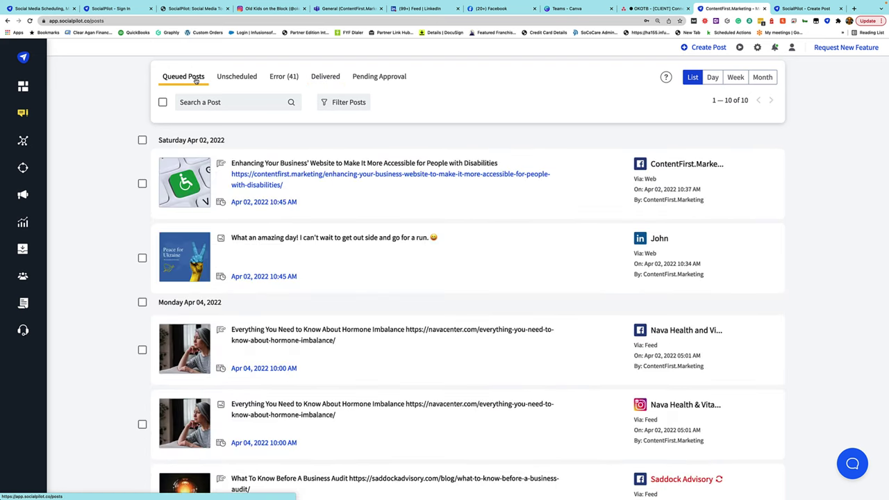
scroll(443, 304, "down", 8)
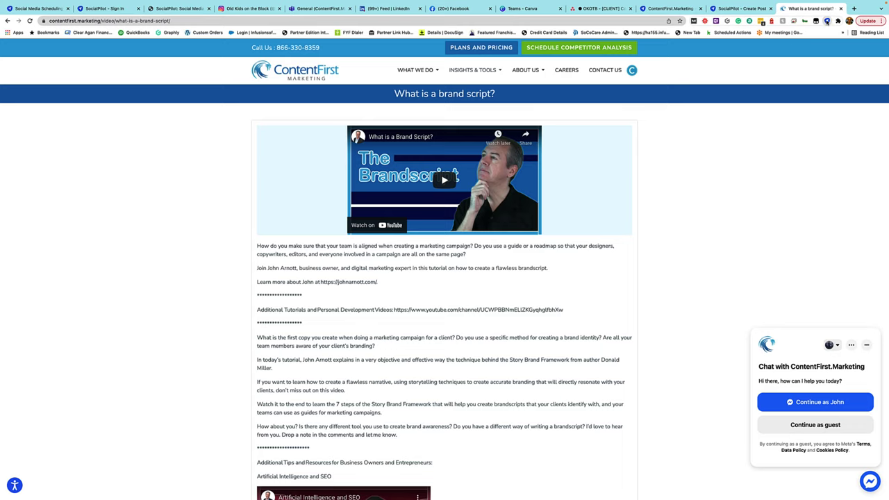
- Share the 'What is a brand script?' page to SocialPilot with the browser extension
left_click(827, 21)
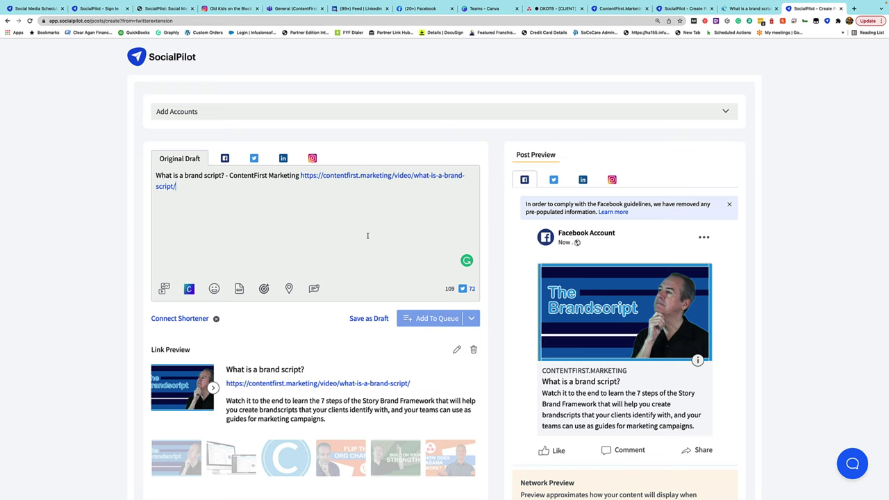
- Preview the brand-script post as LinkedIn and add the ContentFirst.Marketing page as a target account
scroll(360, 226, "down", 2)
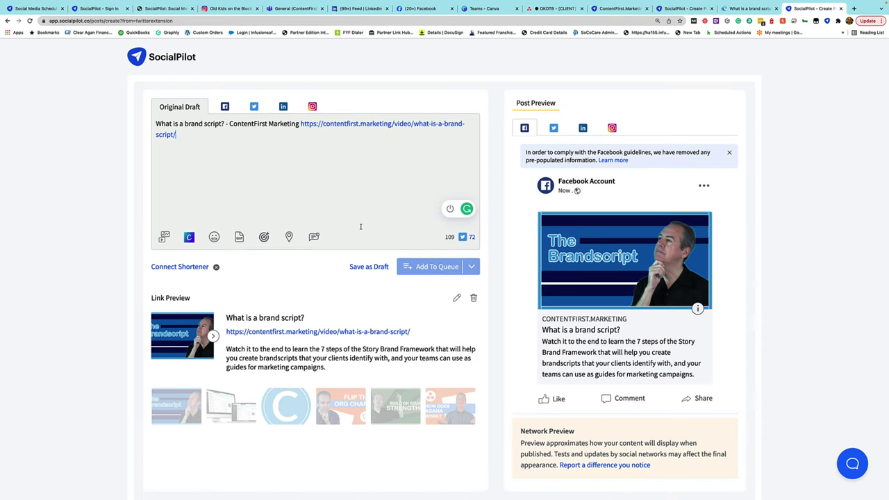
scroll(657, 313, "down", 2)
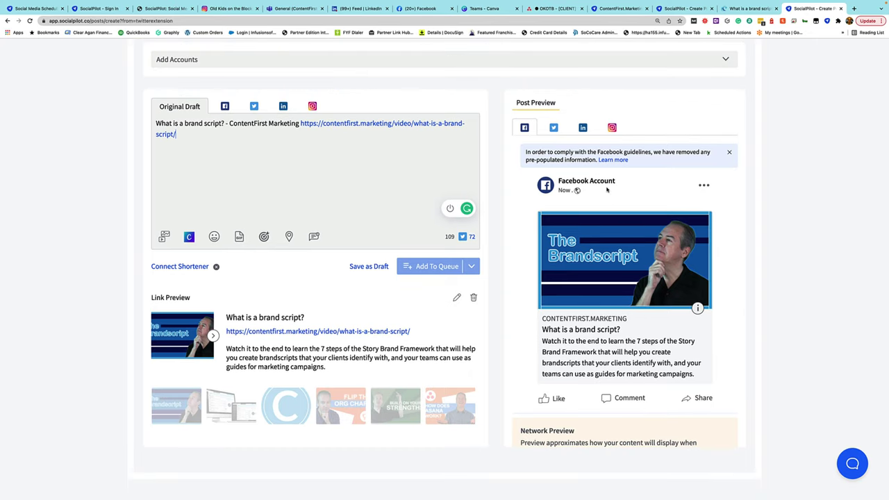
left_click(580, 131)
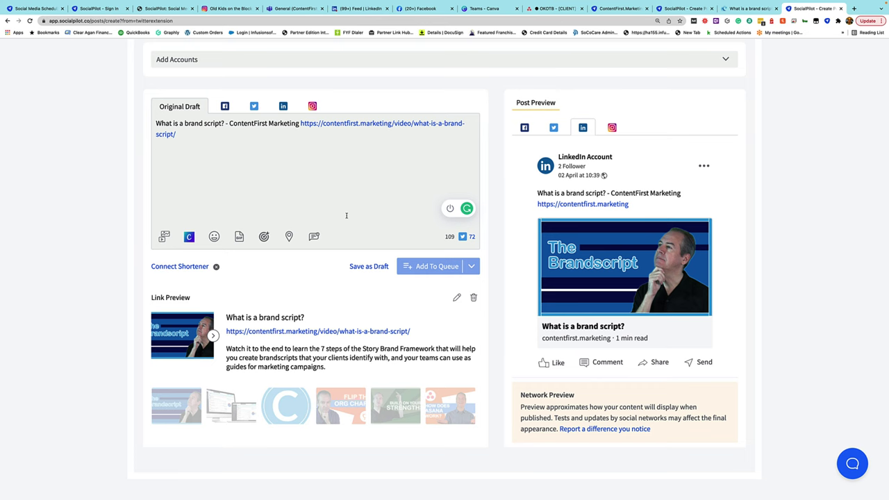
scroll(727, 112, "up", 2)
left_click(727, 112)
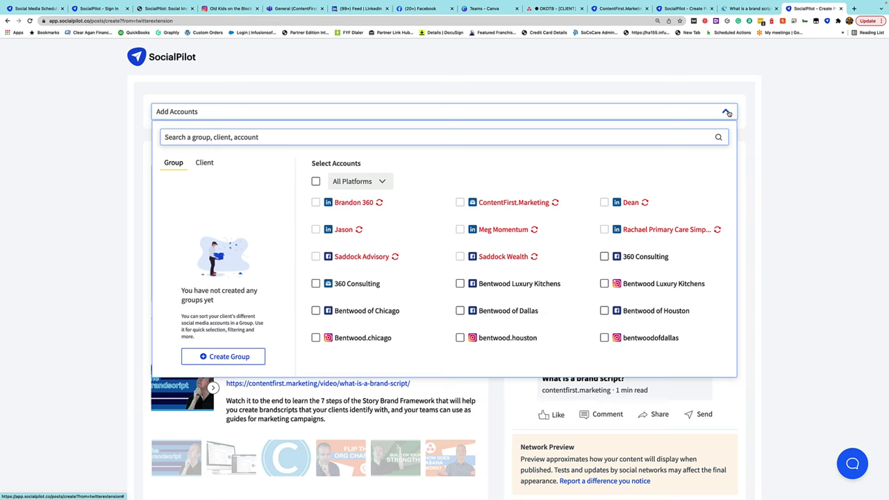
scroll(345, 296, "down", 5)
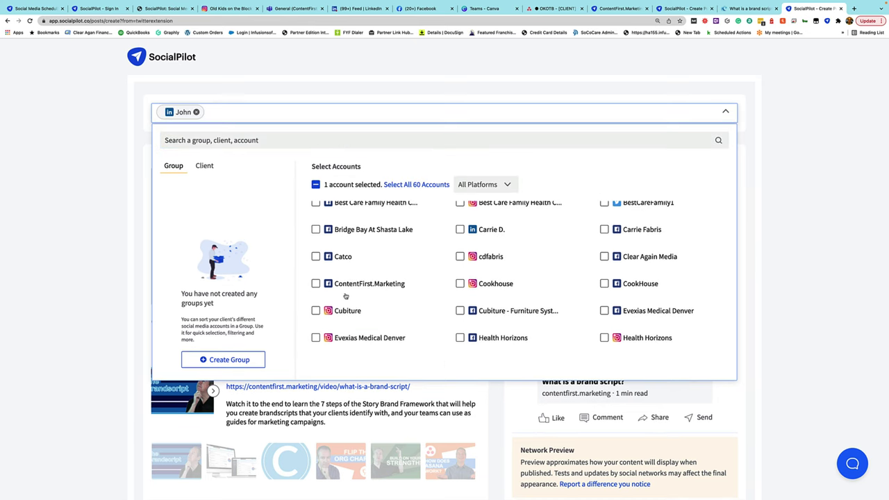
left_click(316, 284)
scroll(557, 294, "down", 1)
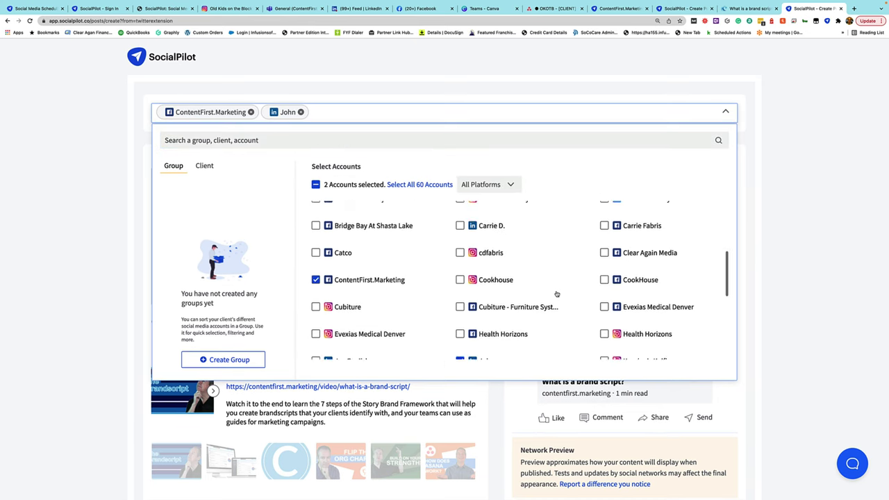
scroll(557, 294, "down", 1)
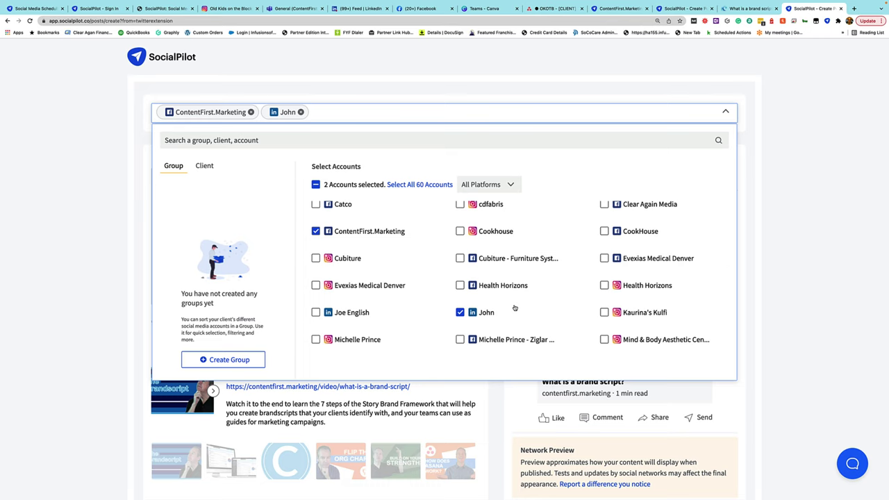
left_click(725, 113)
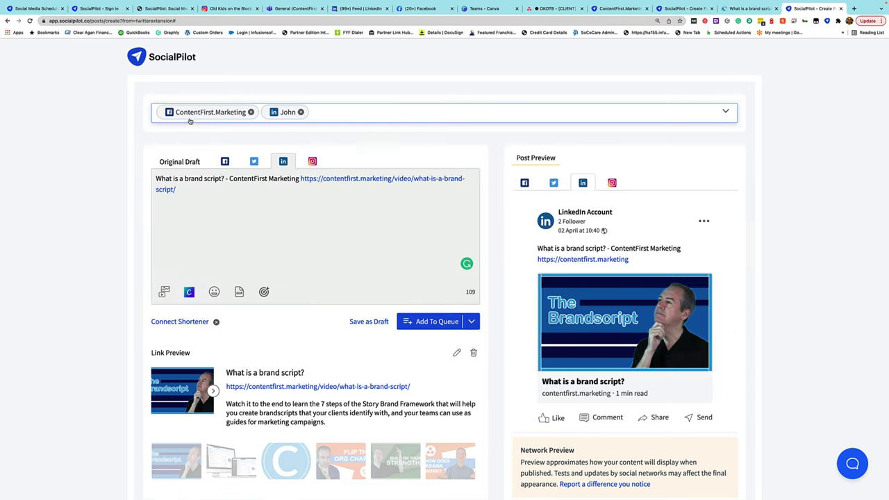
- Schedule the brand-script post for Apr 02 and close the composer tab
scroll(504, 236, "down", 1)
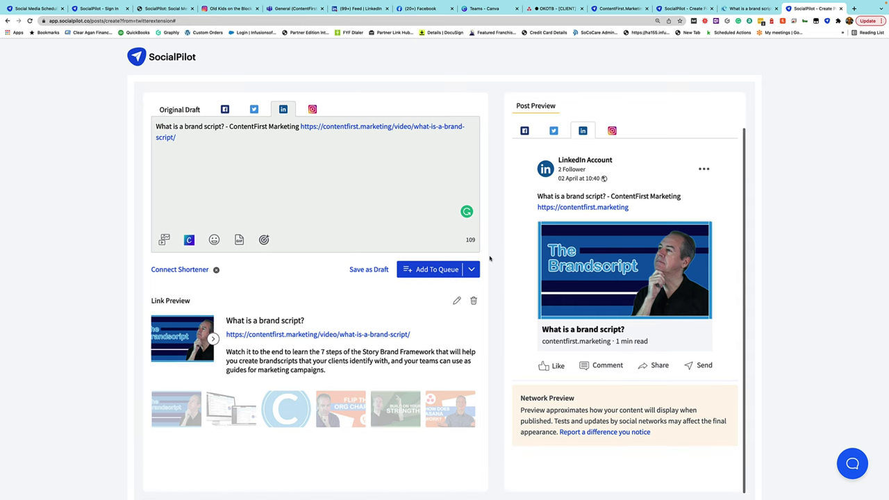
left_click(472, 270)
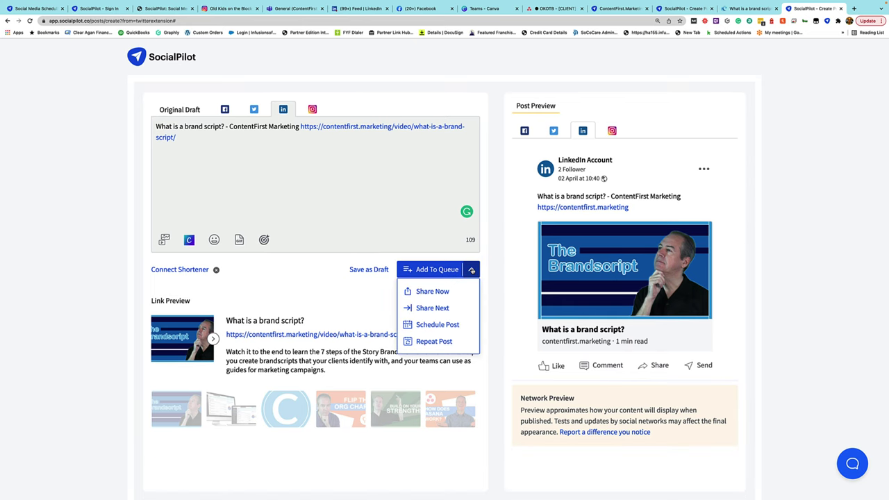
left_click(438, 324)
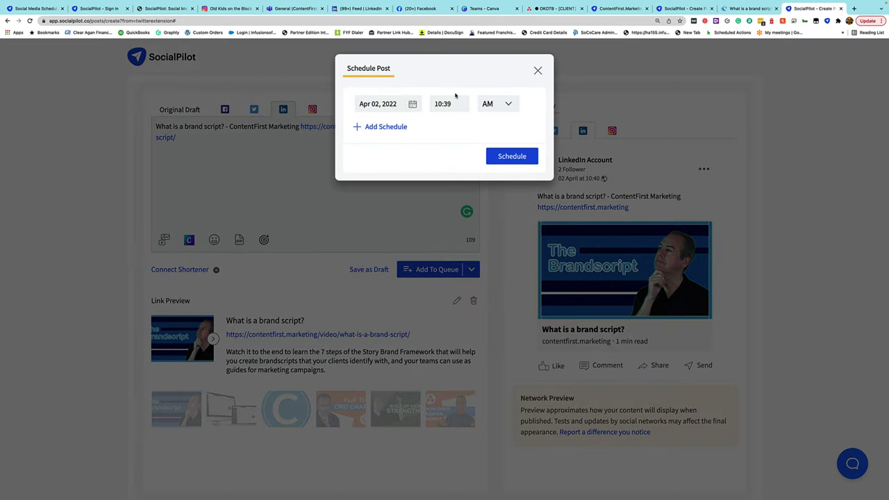
key("super+w")
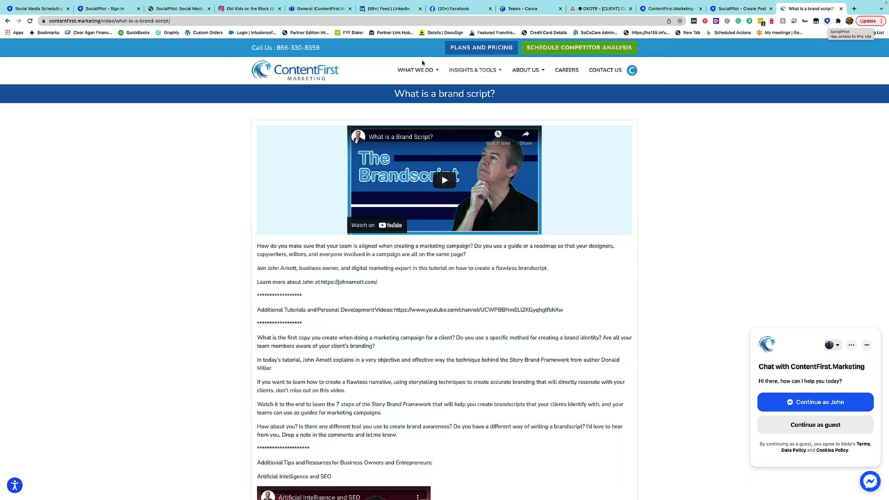
- Refresh the Queued Posts list to confirm the brand-script post for Apr 02, 11:15 AM
left_click(737, 7)
left_click(40, 114)
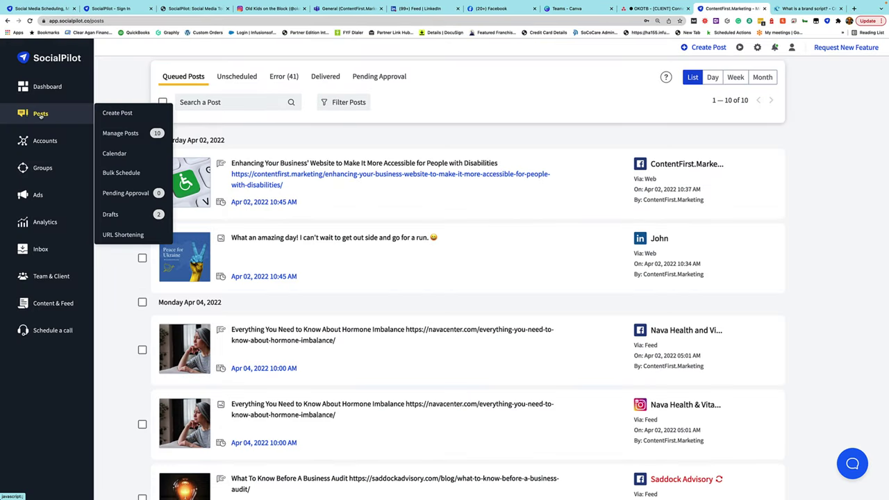
left_click(236, 76)
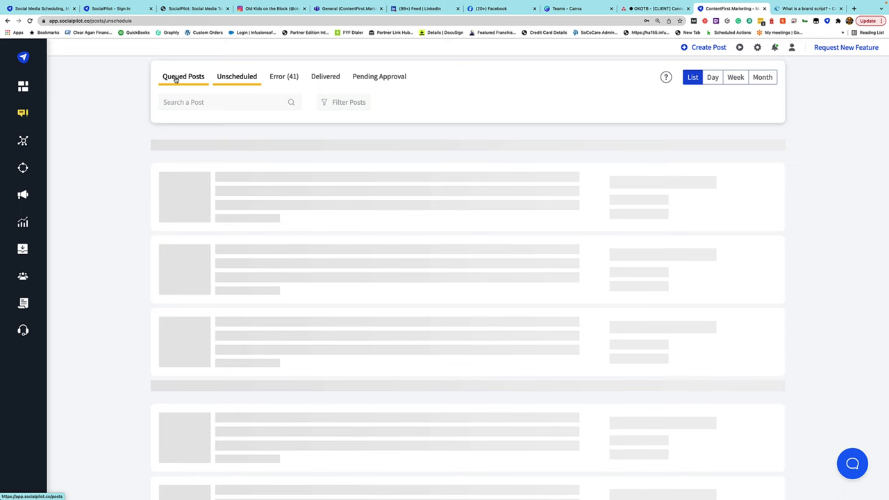
left_click(176, 79)
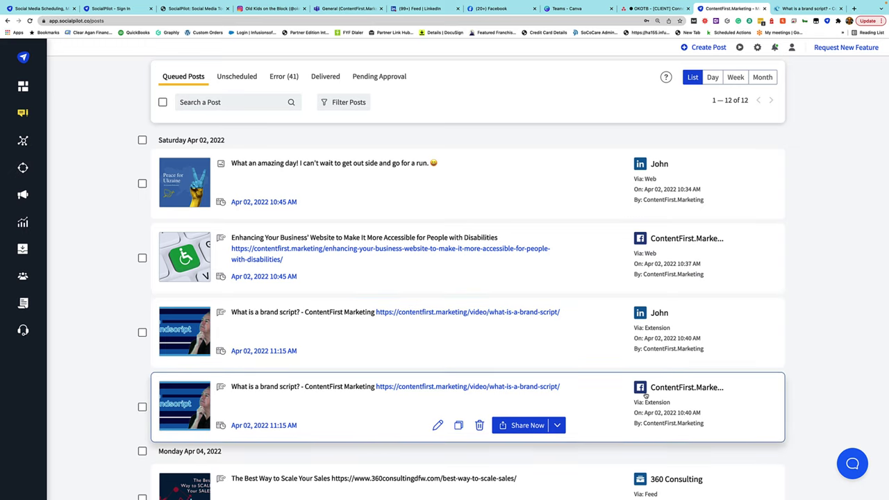
mouse_move(28, 222)
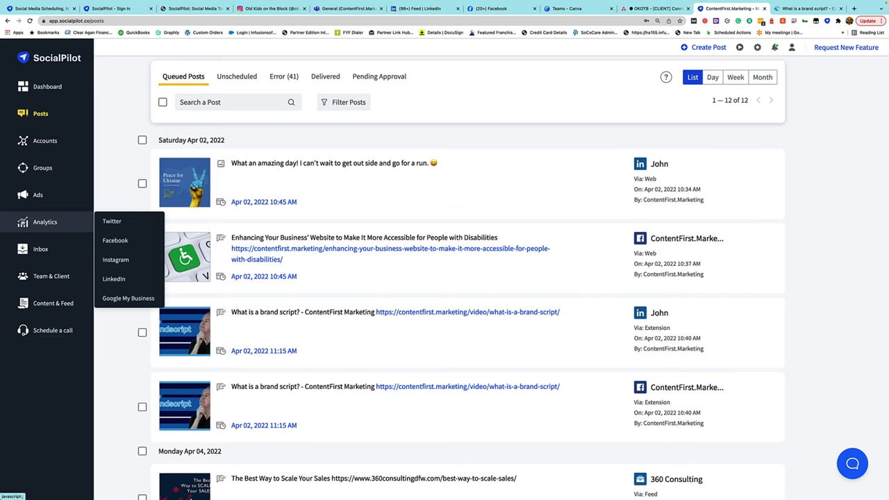
- Open Facebook analytics and set the reporting period to the last 3 months
left_click(115, 240)
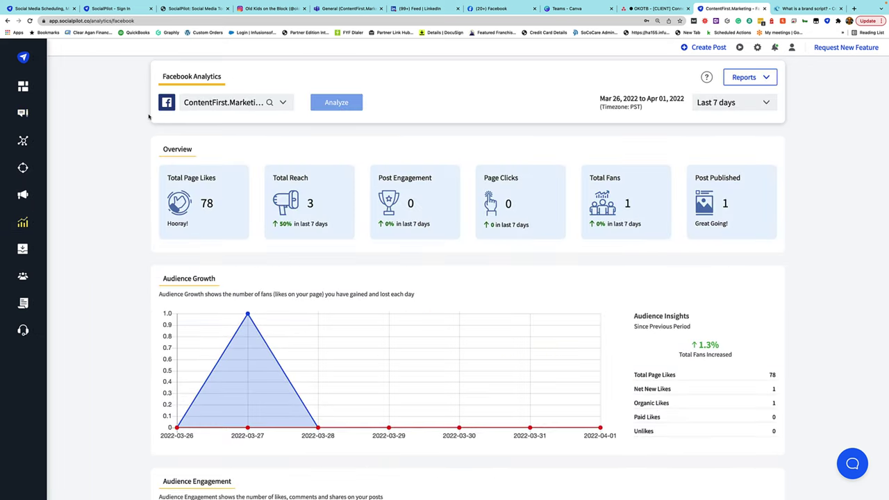
left_click(217, 106)
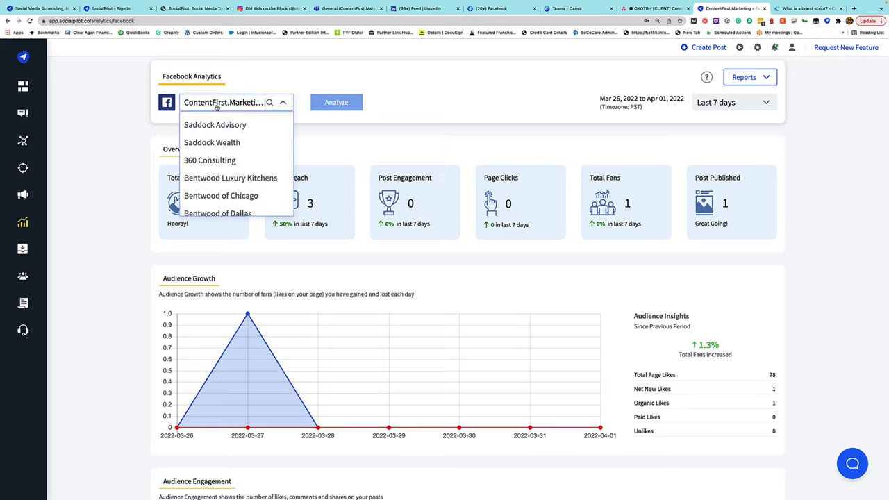
left_click(441, 82)
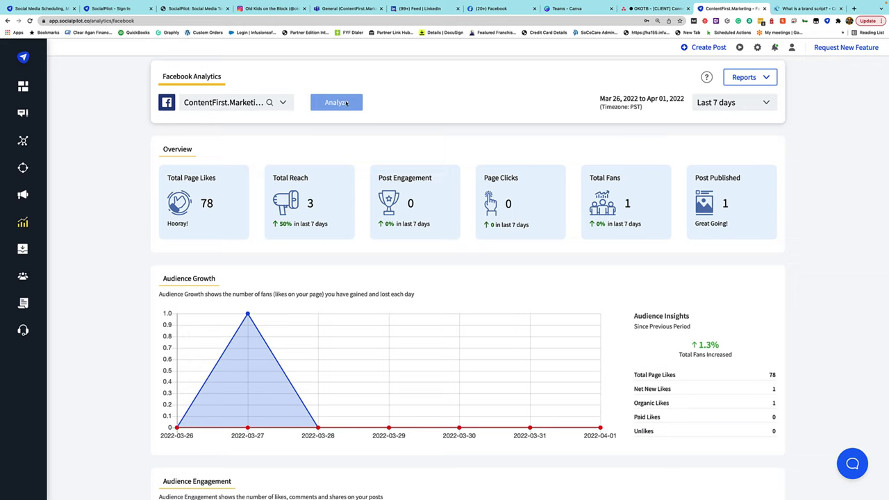
left_click(739, 108)
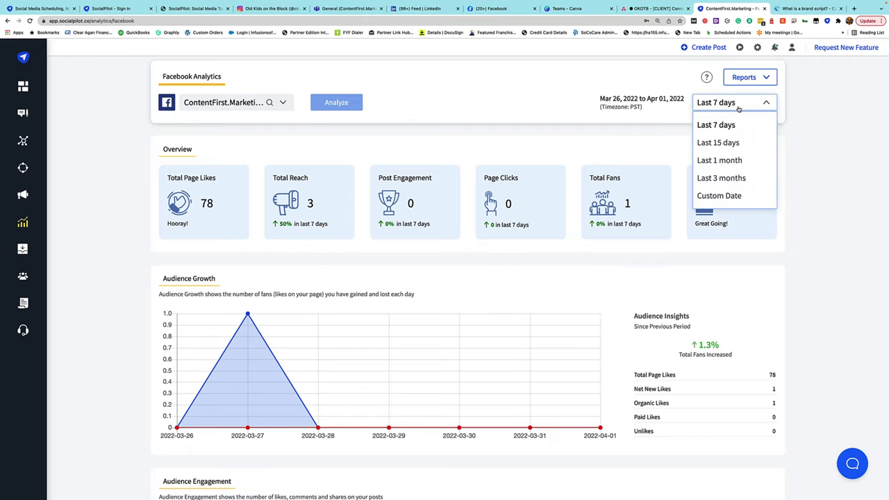
left_click(732, 177)
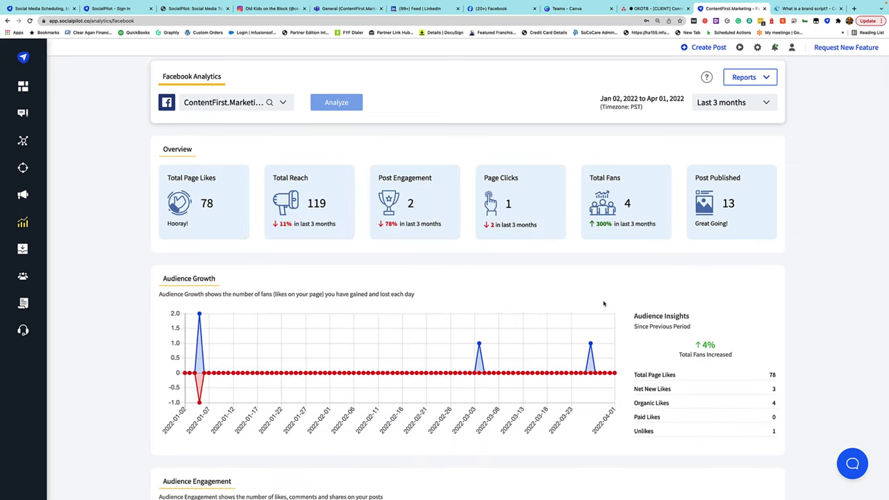
scroll(604, 303, "down", 5)
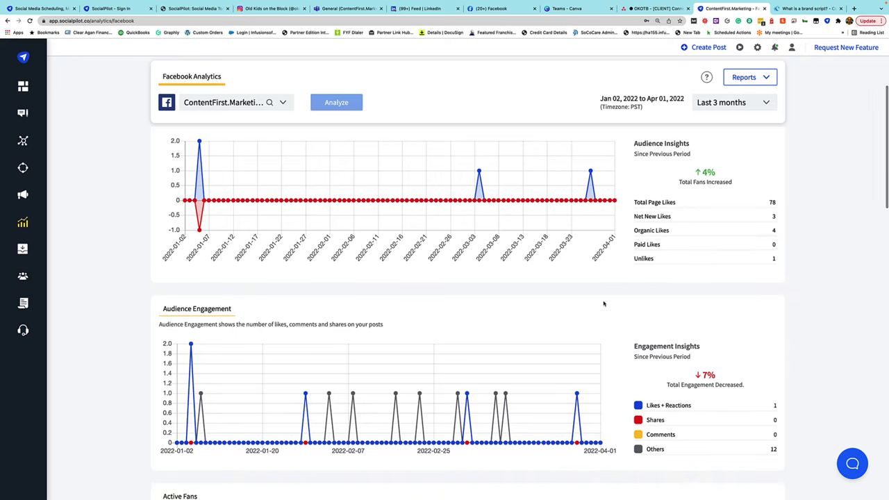
scroll(605, 303, "up", 3)
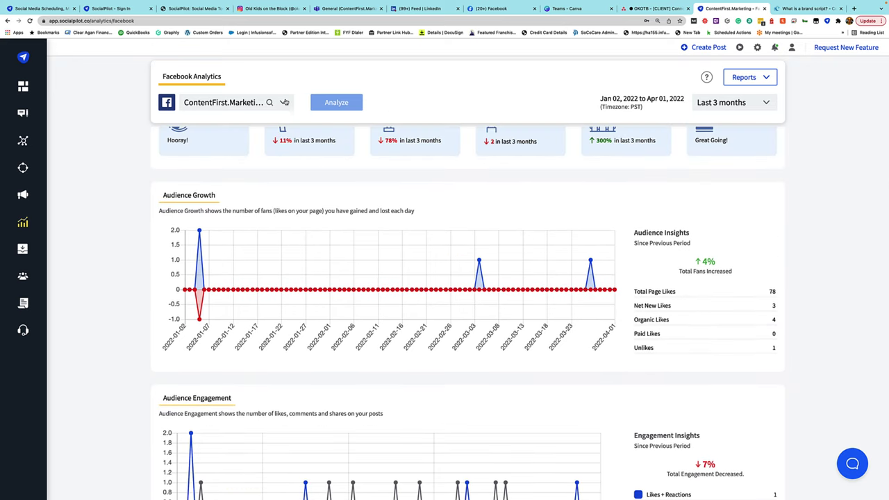
- Browse the other pages available in the Facebook analytics page list
left_click(284, 103)
scroll(258, 159, "down", 1)
scroll(258, 158, "down", 5)
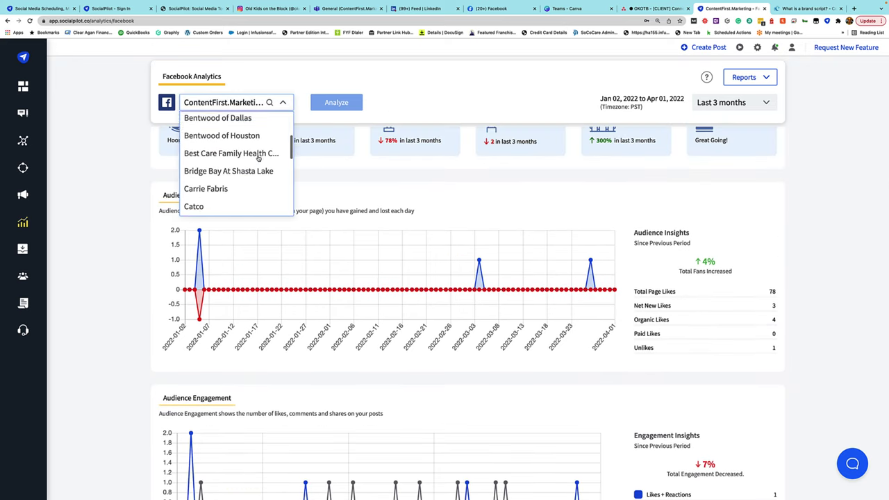
scroll(258, 158, "down", 5)
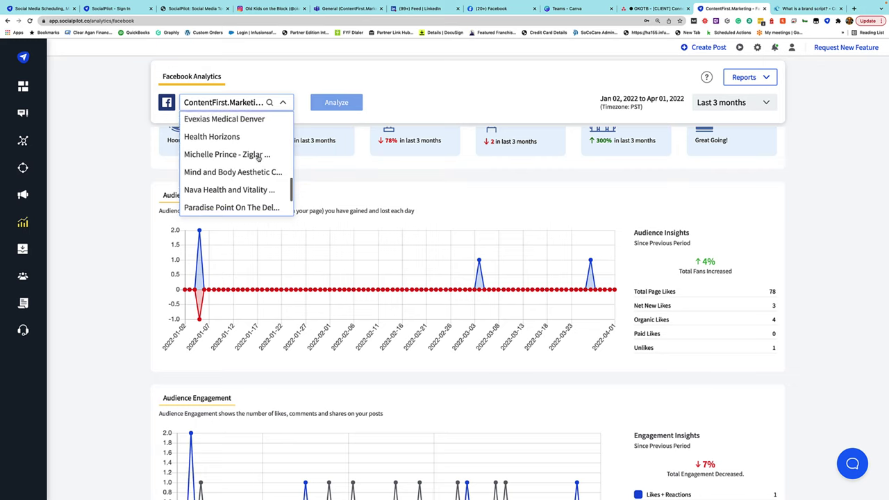
scroll(258, 159, "up", 2)
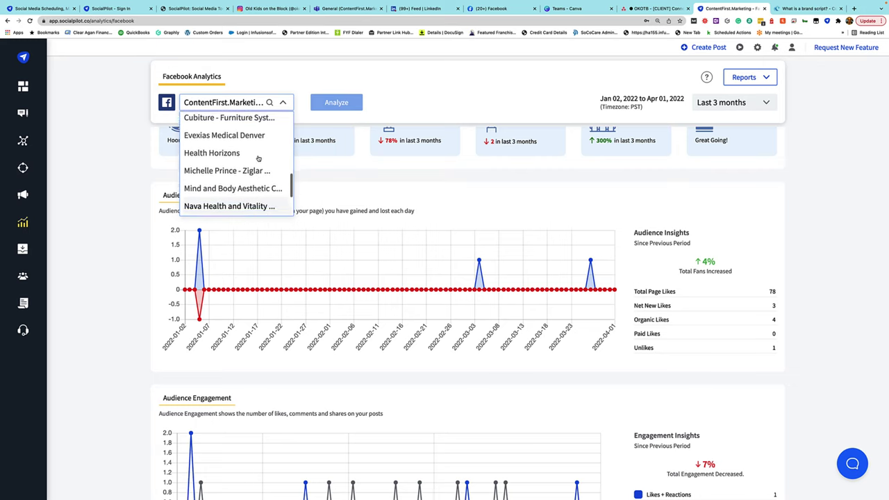
scroll(259, 159, "down", 3)
scroll(258, 159, "up", 5)
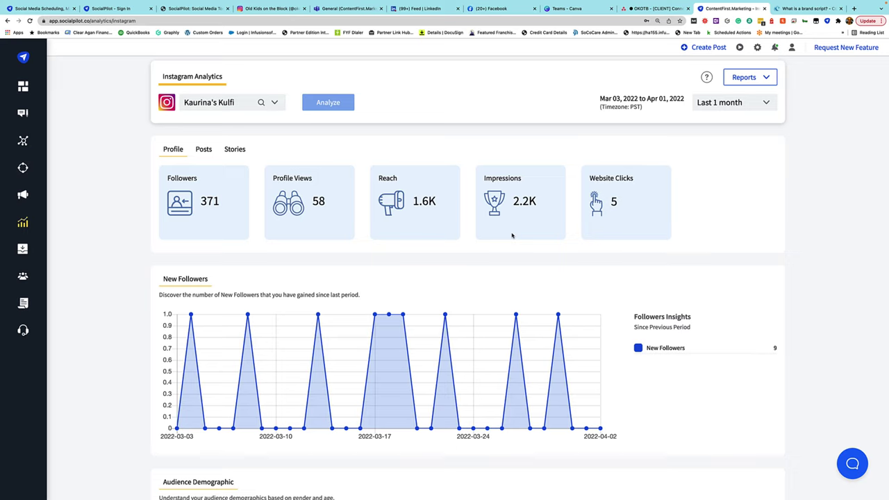
mouse_move(60, 308)
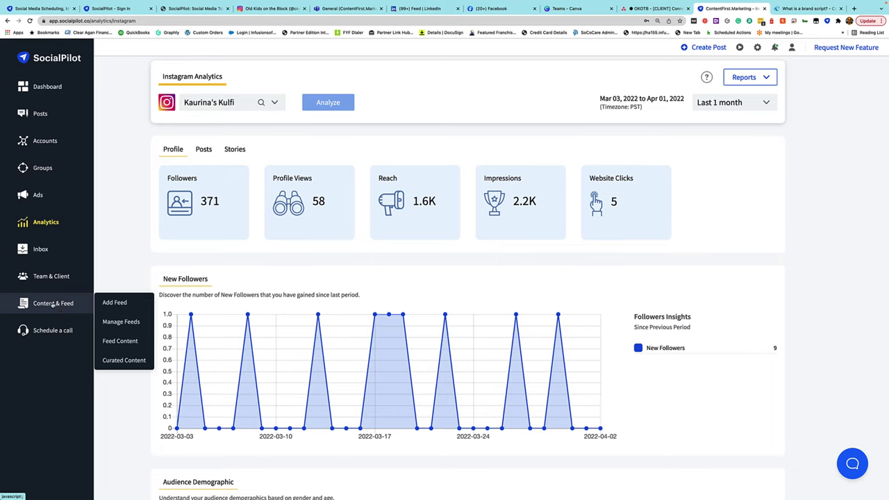
- Search Curated Content for 'social media marketing', replacing the previous rush band search
left_click(119, 360)
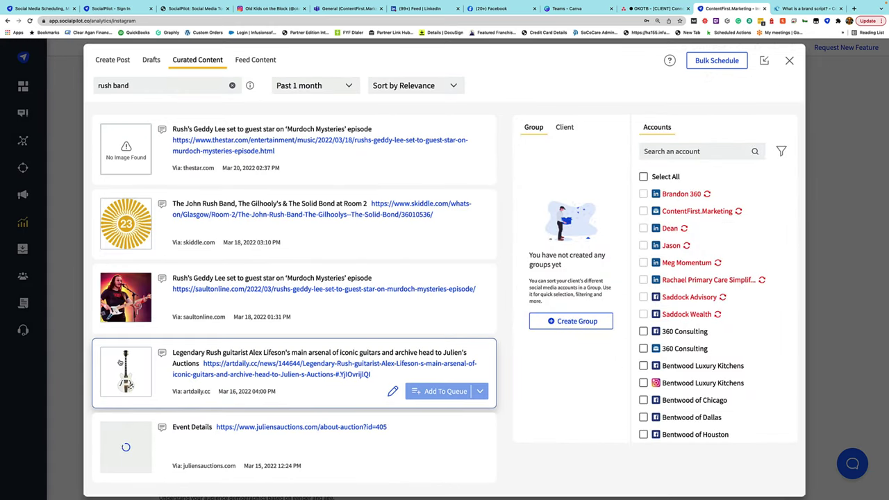
left_click(233, 86)
left_click(183, 85)
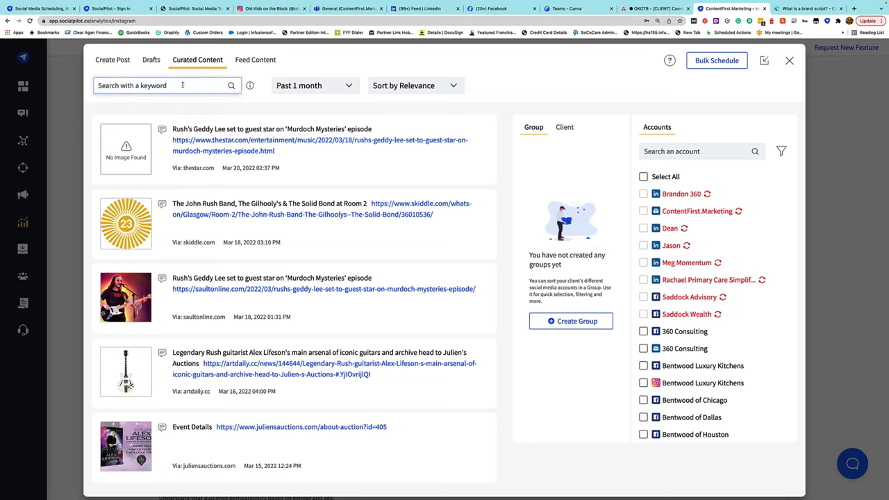
type("social media marketing")
key("Return")
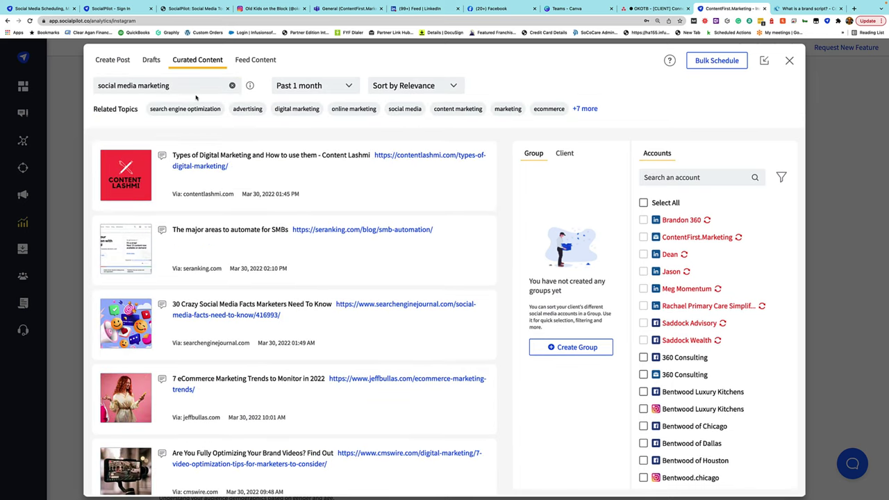
- Open the Search Engine Journal '30 Crazy Social Media Facts' article from the results
scroll(360, 355, "down", 1)
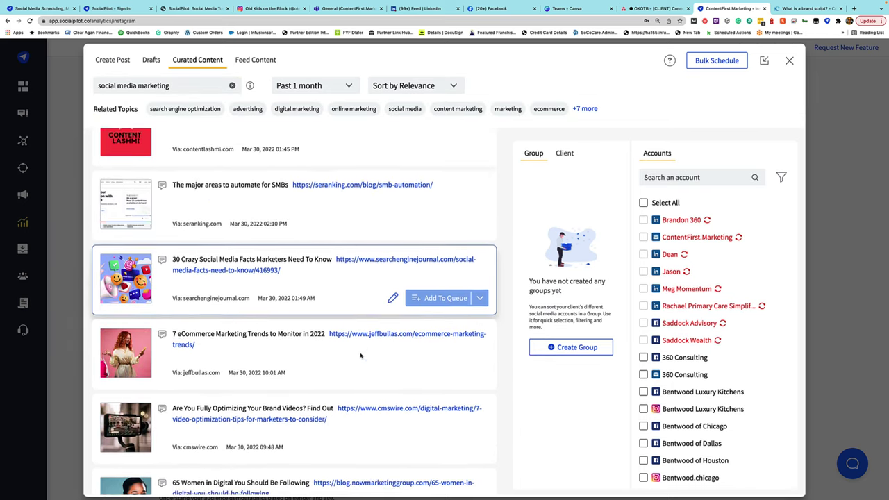
scroll(361, 356, "down", 3)
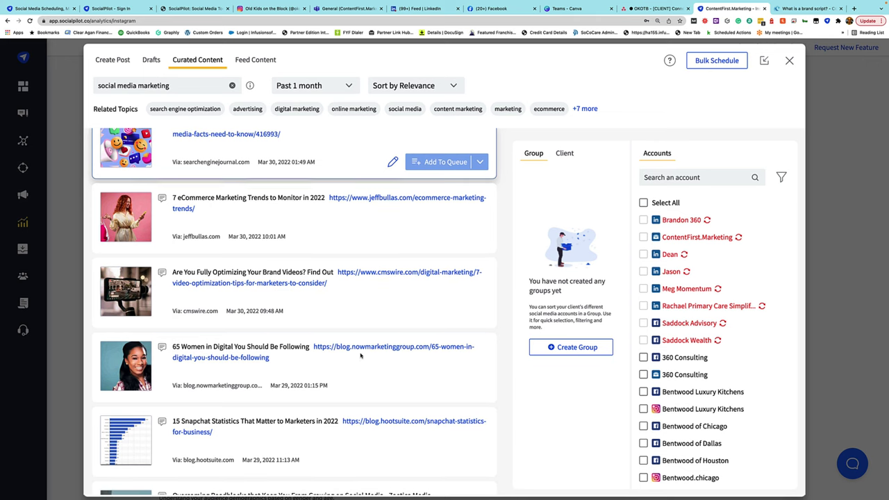
scroll(361, 355, "down", 2)
scroll(360, 356, "up", 3)
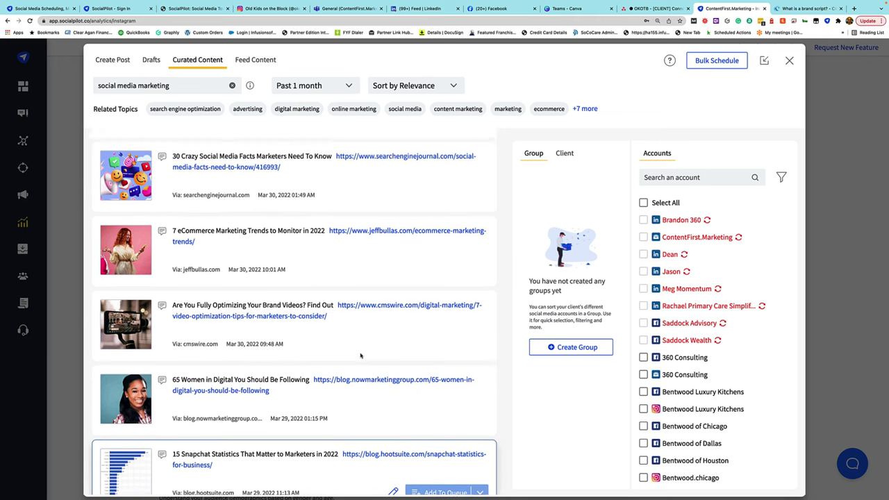
scroll(360, 356, "up", 3)
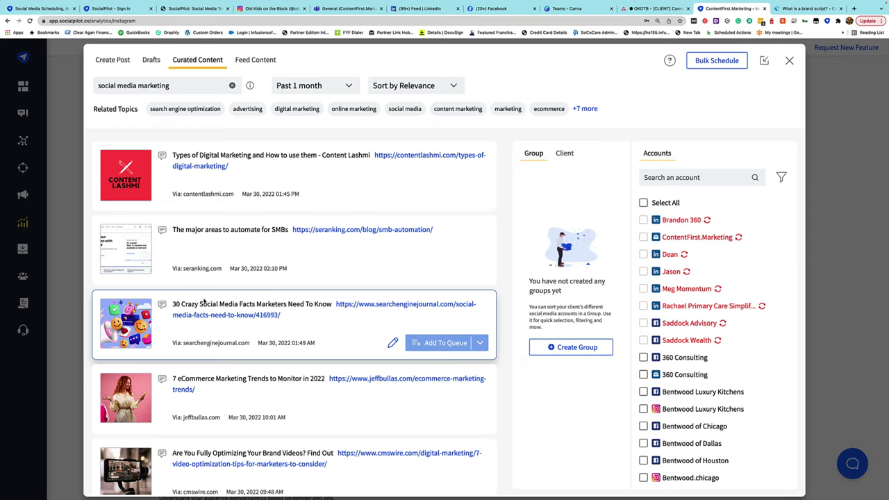
left_click(384, 307)
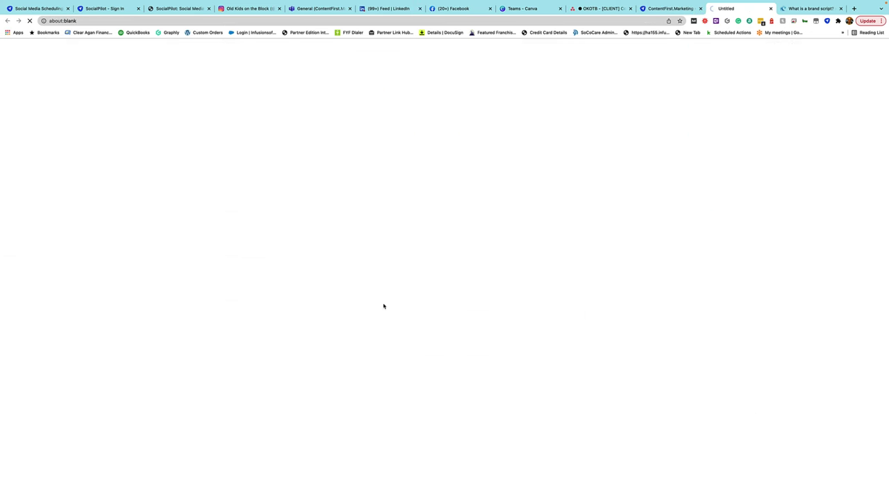
- Skim the 30 Crazy Social Media Facts article, then return to SocialPilot's curated results
scroll(479, 377, "down", 2)
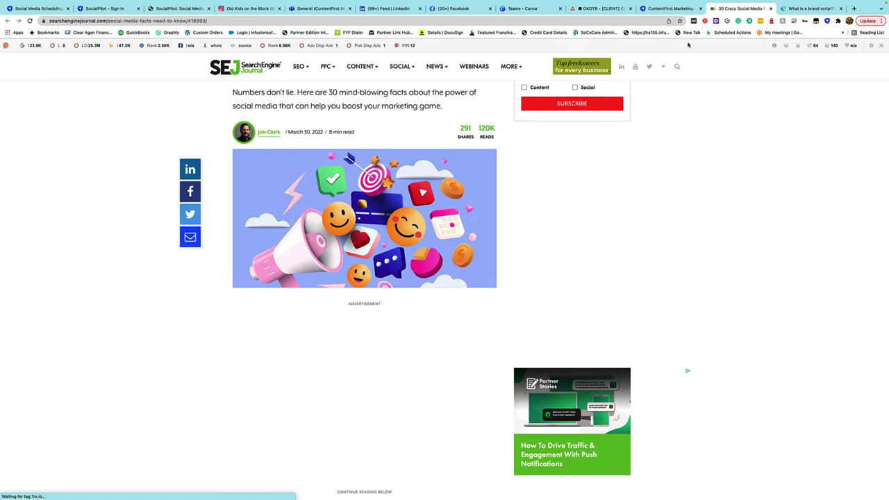
left_click(668, 10)
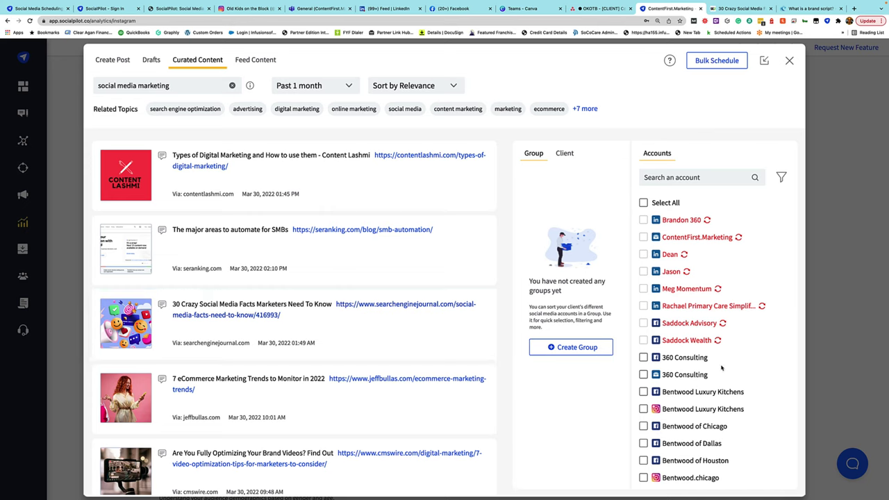
- Schedule the article to the LinkedIn account at 11:00 AM on Apr 02, then close the content library
scroll(721, 369, "down", 5)
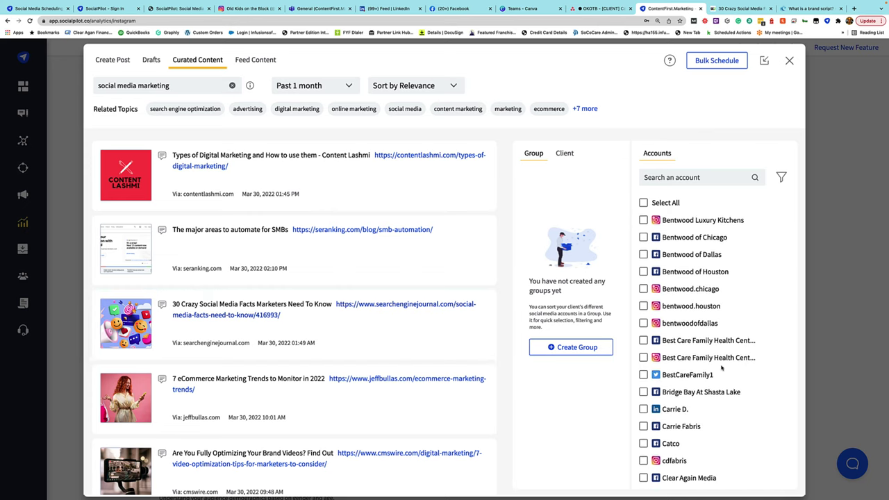
scroll(721, 368, "down", 8)
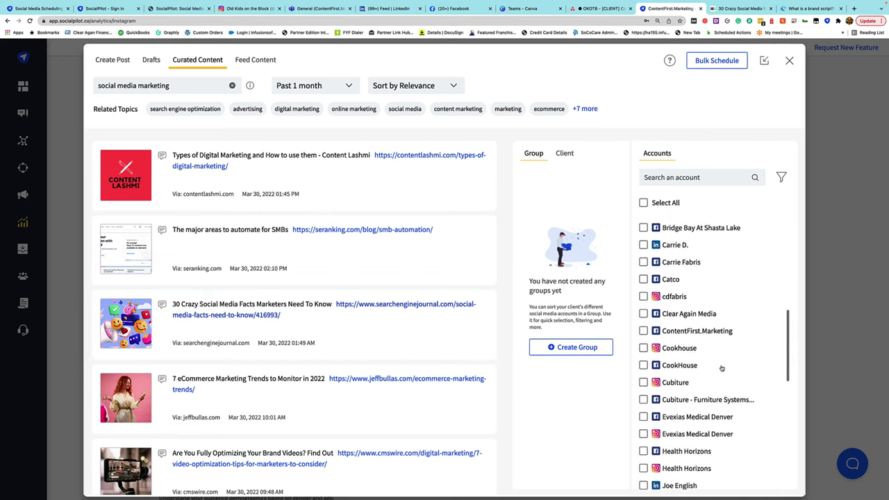
left_click(643, 316)
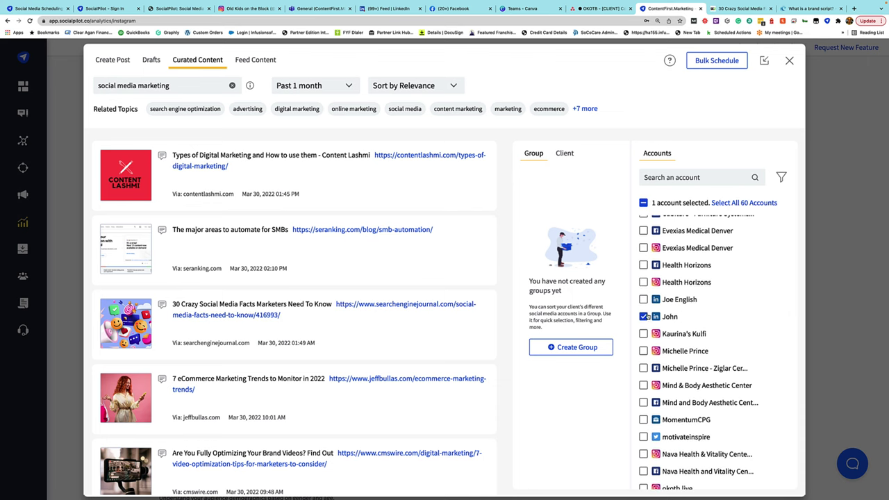
mouse_move(386, 315)
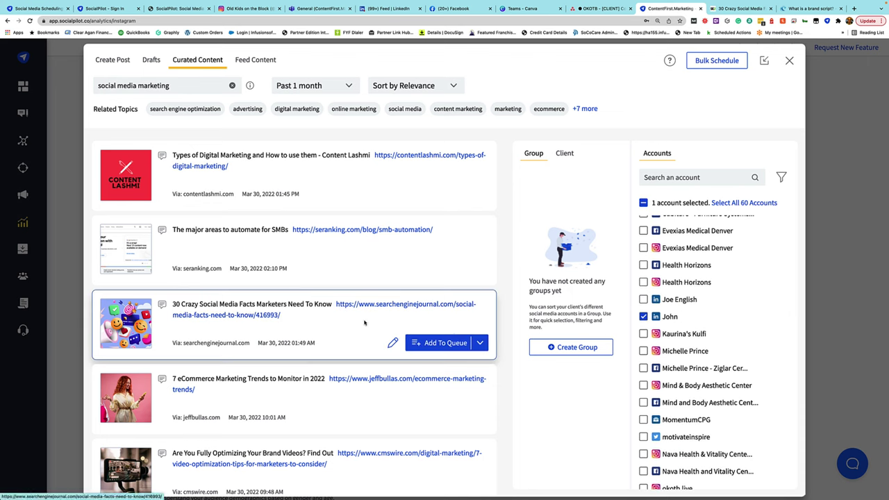
left_click(479, 343)
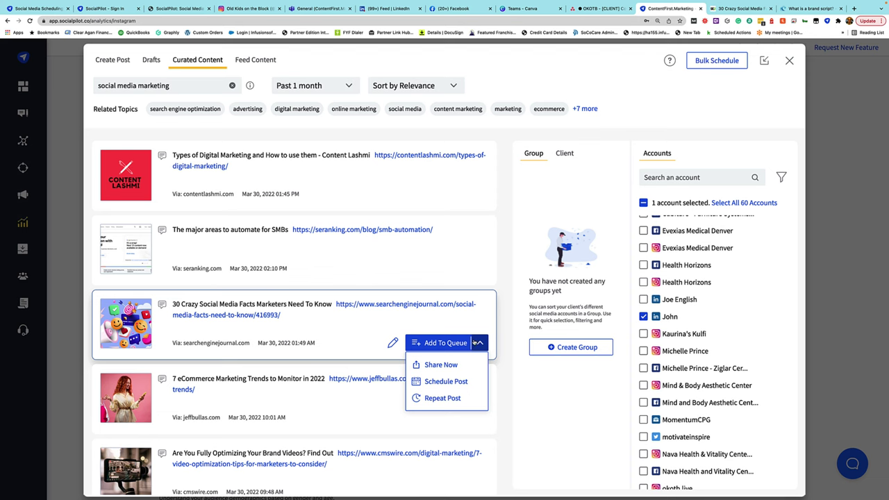
left_click(448, 384)
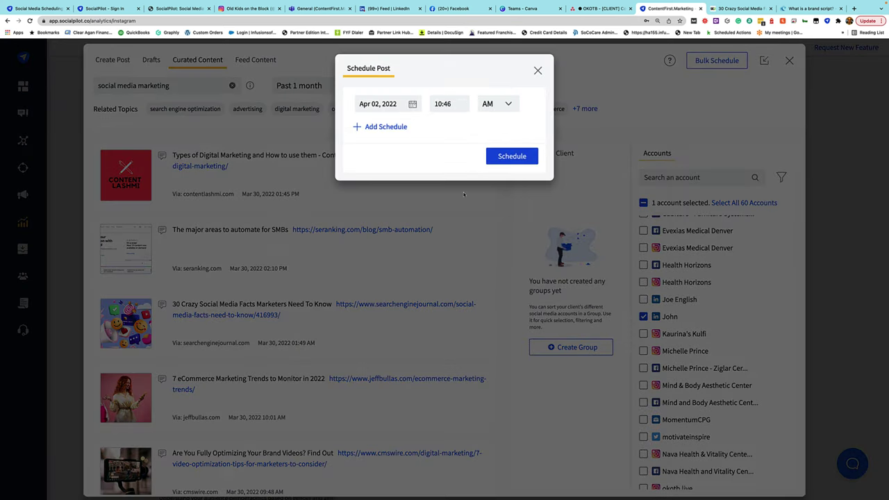
left_click(450, 104)
left_click(442, 182)
left_click(507, 164)
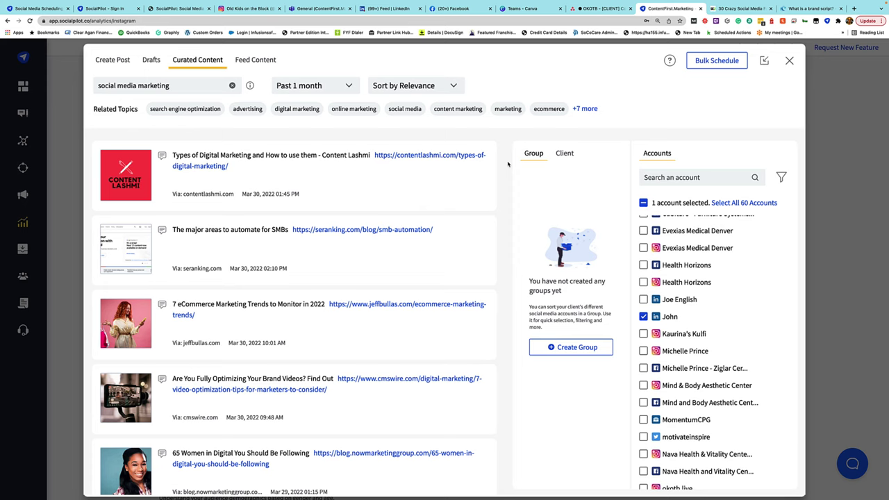
left_click(243, 62)
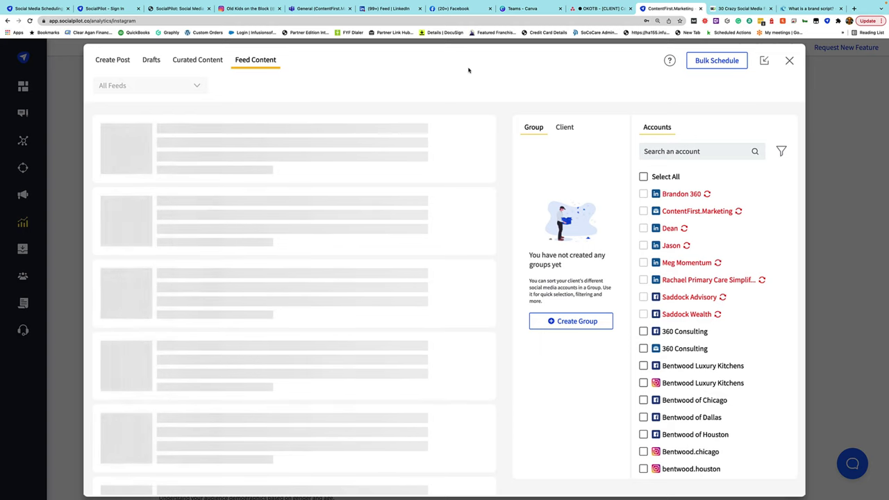
left_click(787, 61)
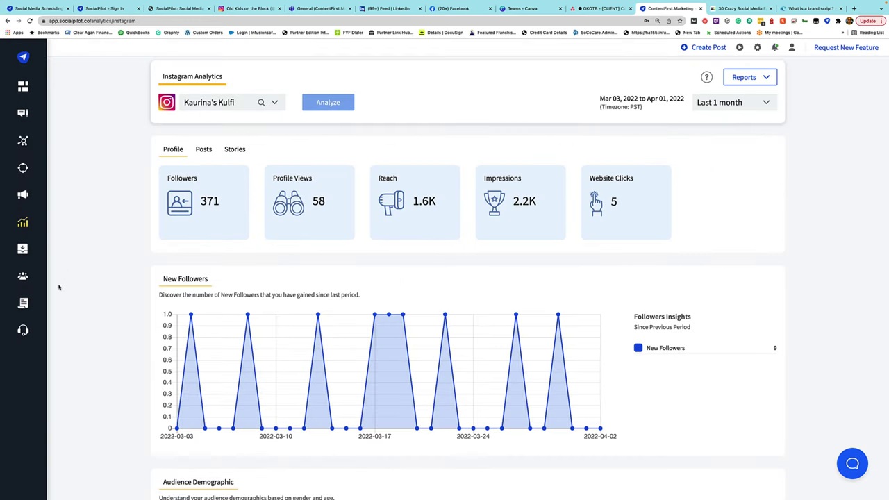
- Open a blank Add Feed form from Content & Feed, then return to the ContentFirst Marketing site
mouse_move(27, 307)
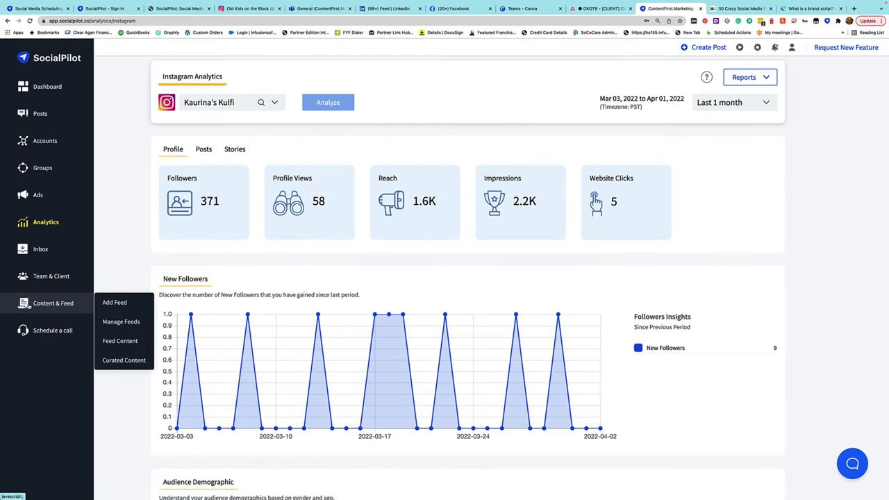
left_click(125, 306)
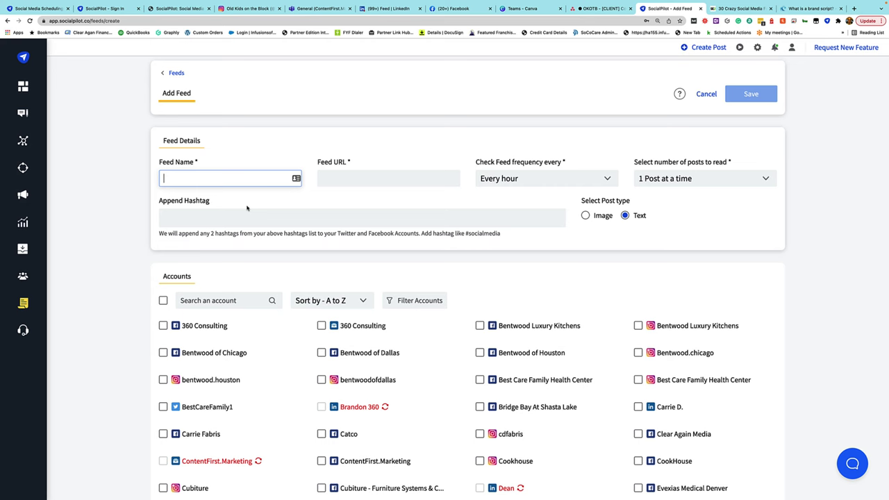
key("super+9")
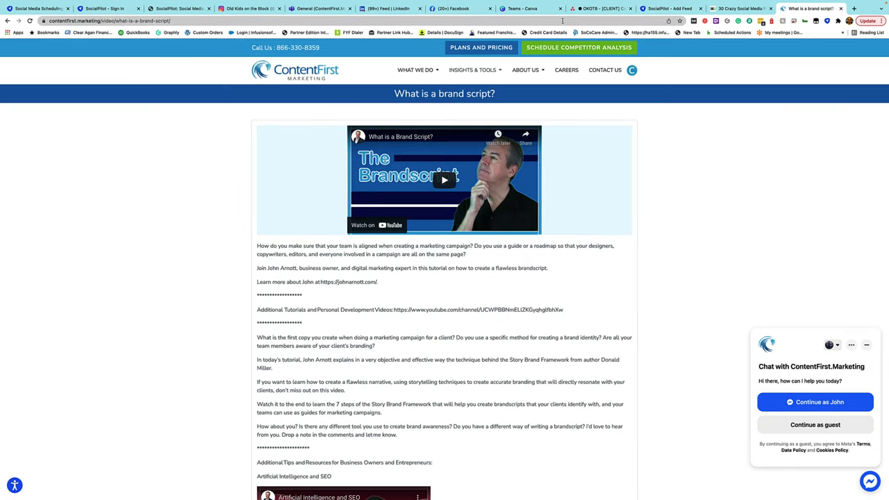
- Load contentfirst.marketing/feed/, copy its URL, and go back to SocialPilot's Add Feed form
left_click(562, 21)
type("conte")
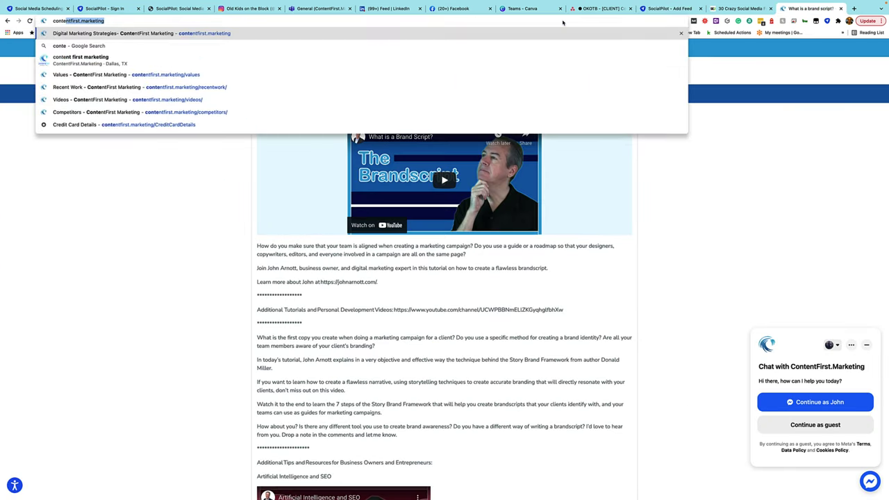
key("Right")
type("/")
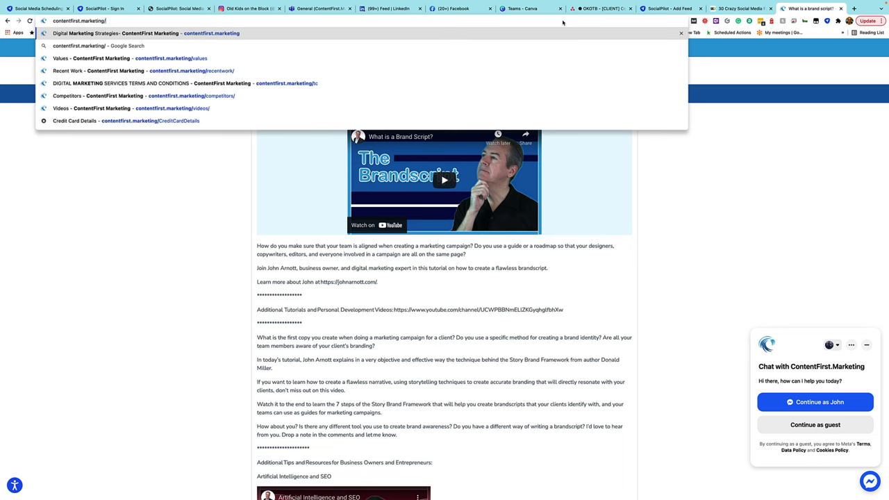
type("feed")
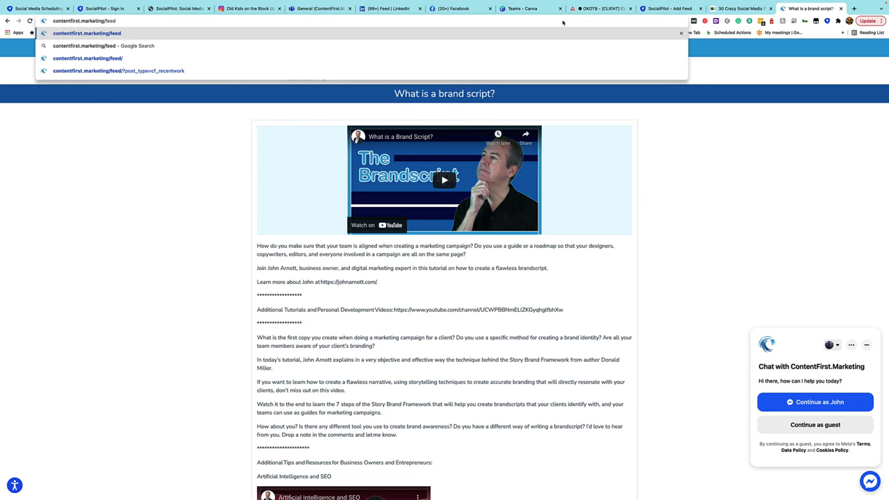
key("Return")
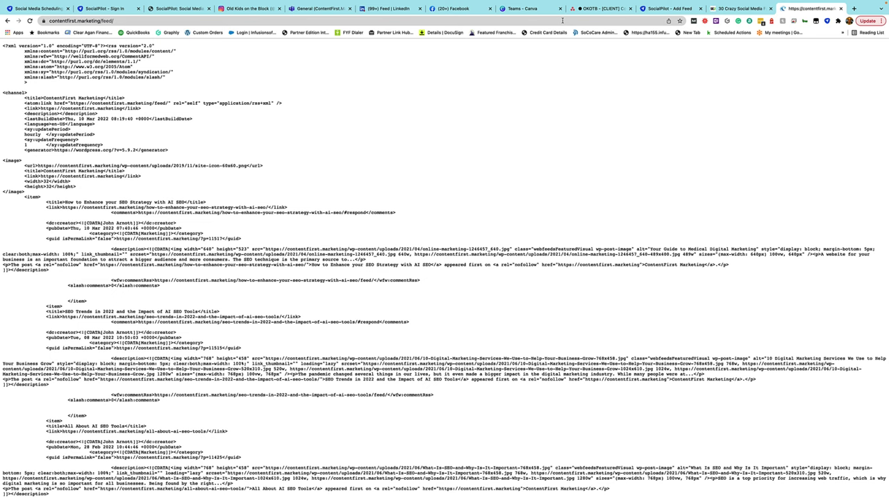
scroll(545, 217, "down", 2)
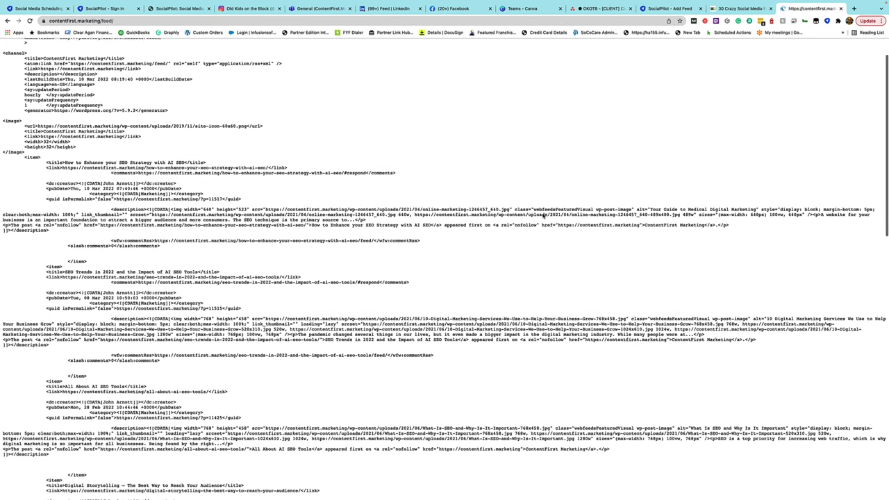
scroll(544, 217, "up", 2)
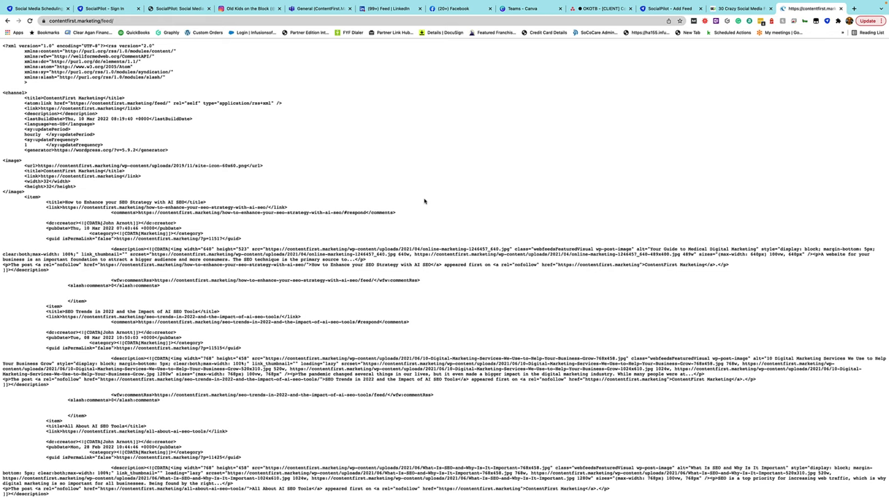
left_click(157, 22)
key("super+c")
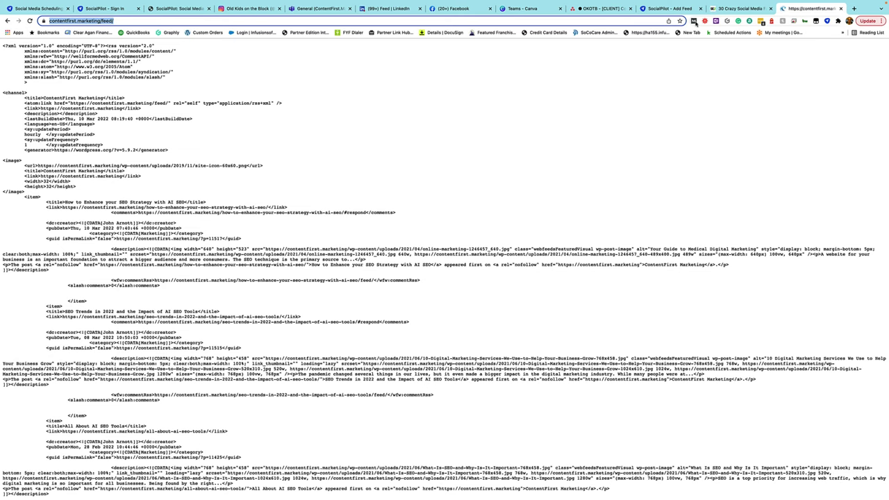
left_click(669, 8)
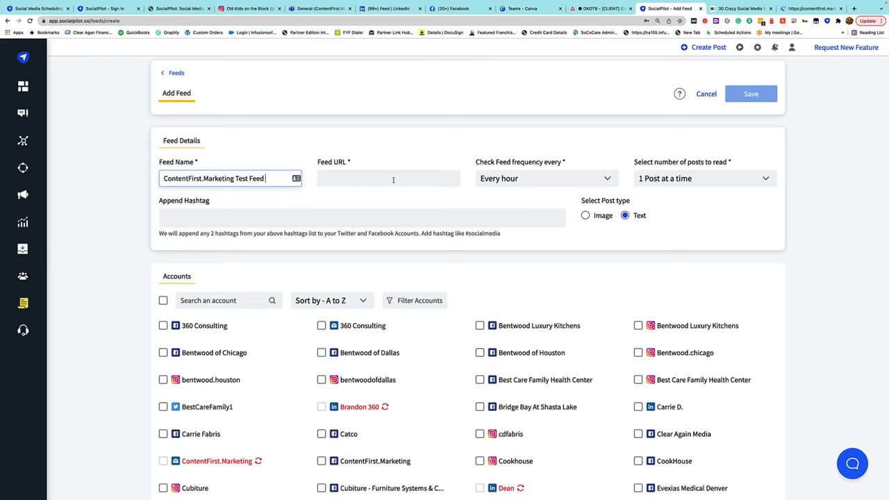
- Paste the ContentFirst feed URL, check every 24 hours, read 1 post, and make posts image posts
left_click(395, 178)
key("super+v")
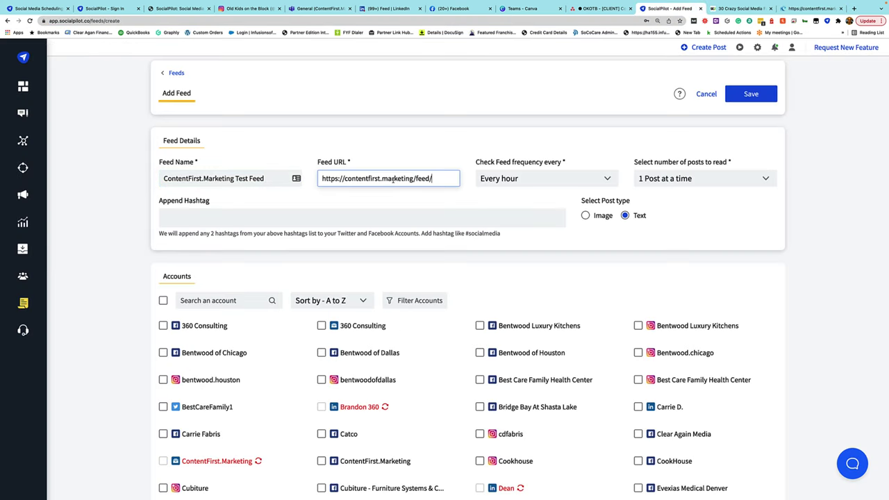
left_click(543, 183)
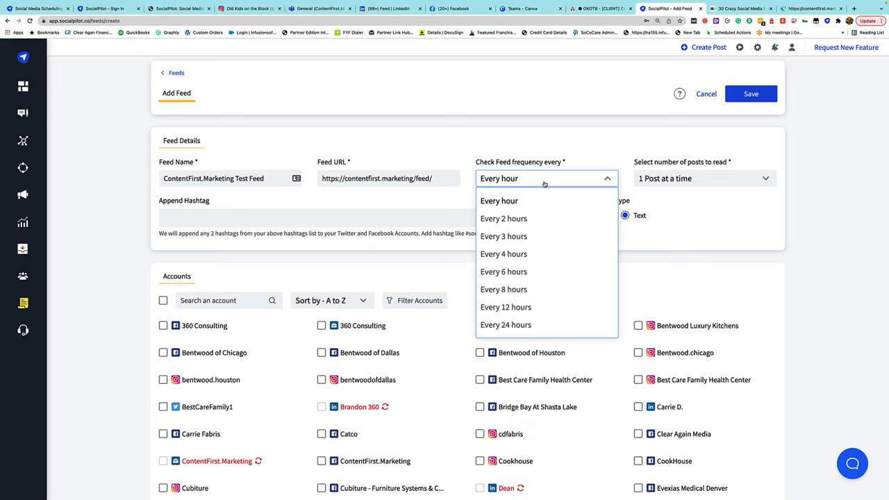
left_click(507, 325)
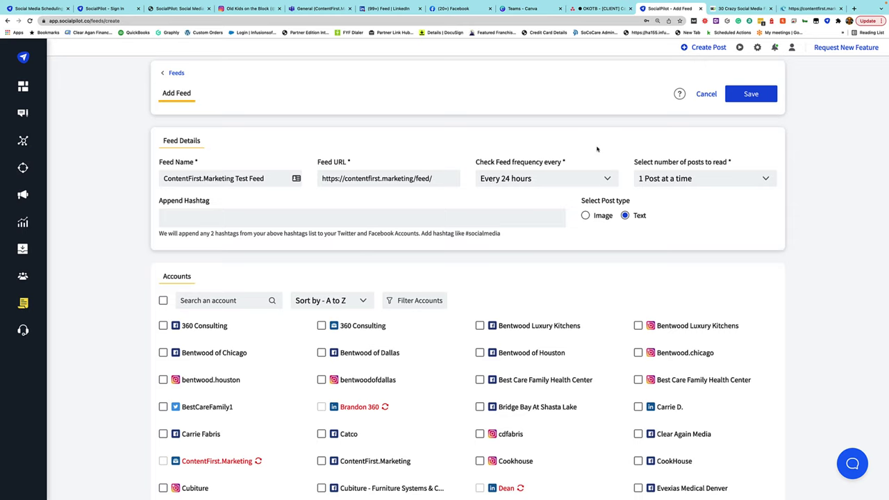
left_click(701, 178)
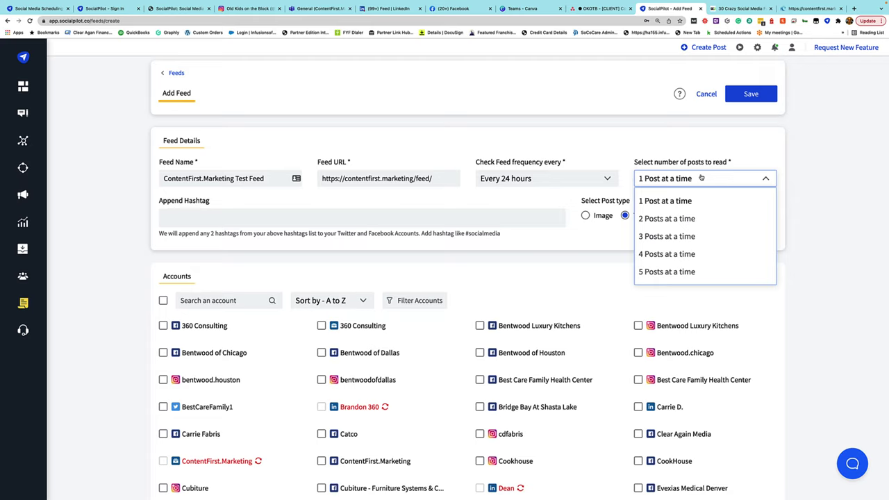
left_click(700, 178)
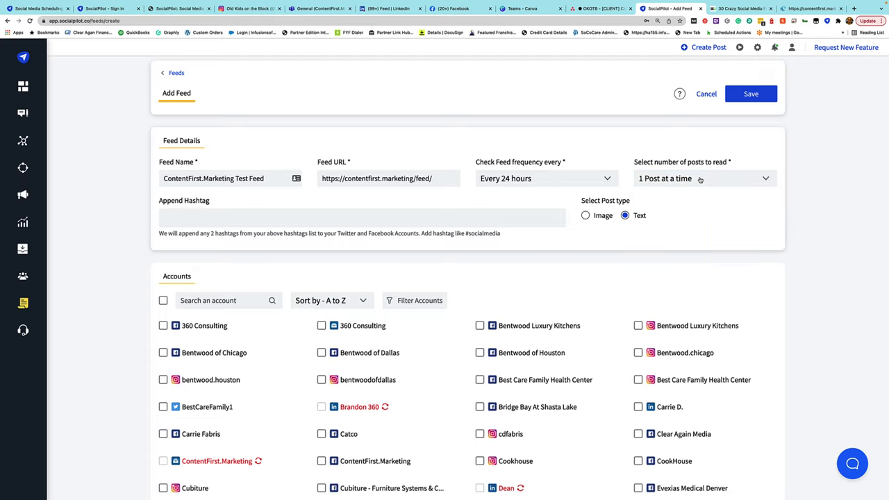
left_click(584, 216)
- Append #ContentMarketing and save, dismiss the URL-already-exists error, and go to Manage Feeds
left_click(497, 220)
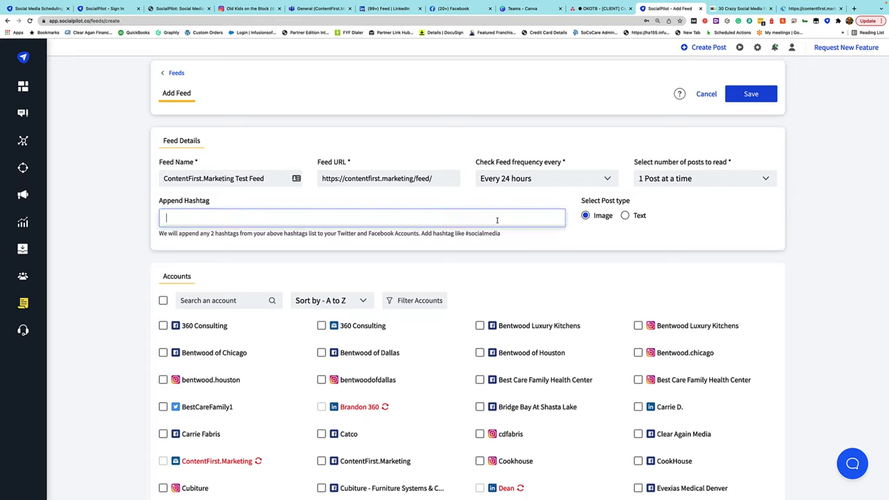
type("#ContentMarketing")
key("Return")
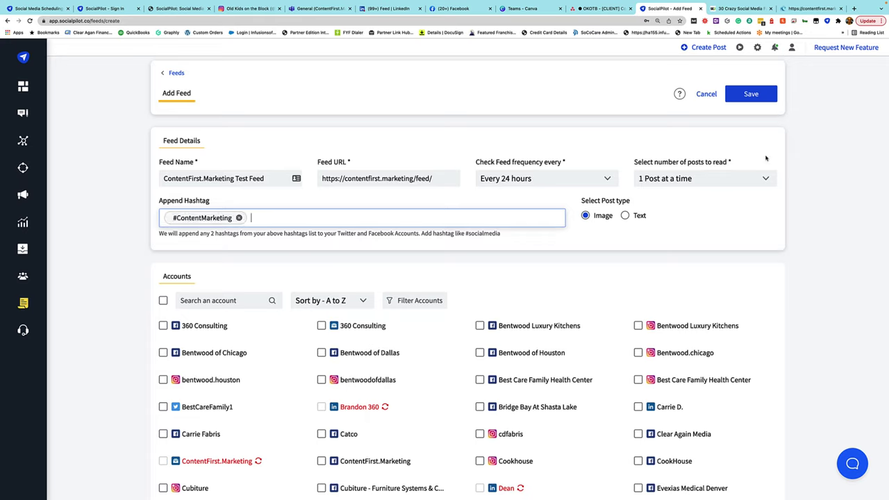
left_click(755, 98)
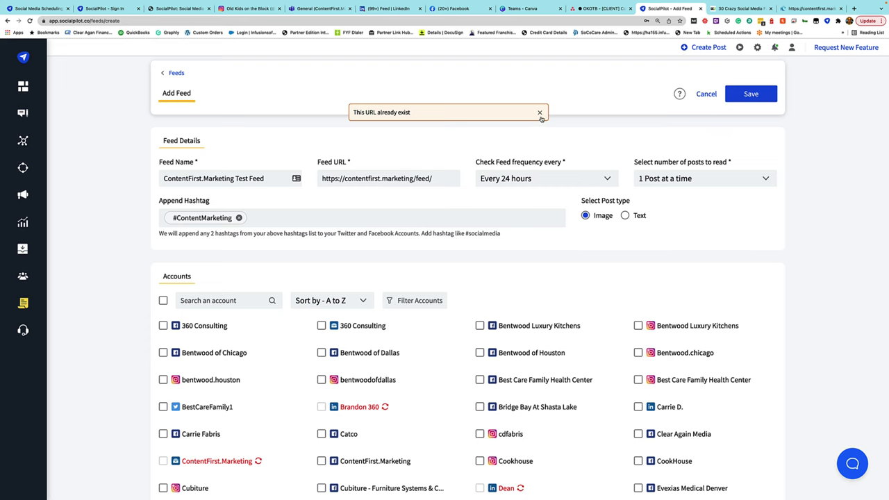
left_click(539, 112)
mouse_move(54, 303)
left_click(106, 323)
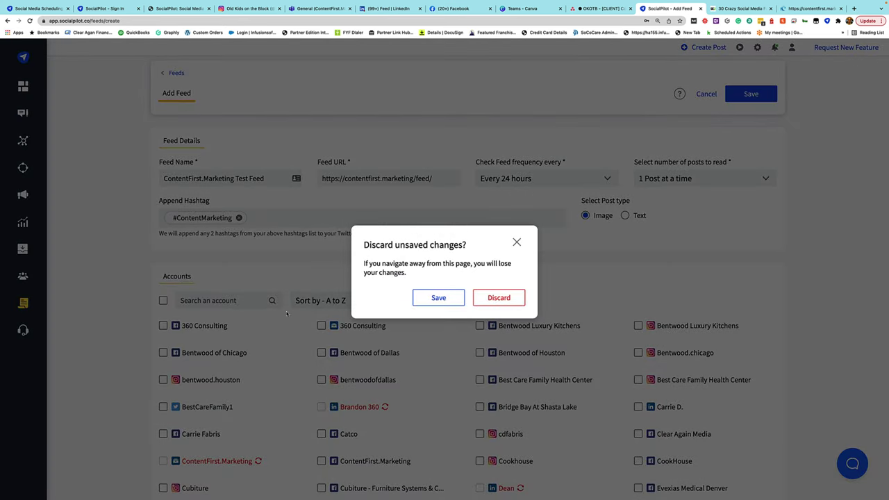
- Discard the duplicate feed and review the existing ContentFirst.Marketing feed's Edit Feed settings
left_click(493, 296)
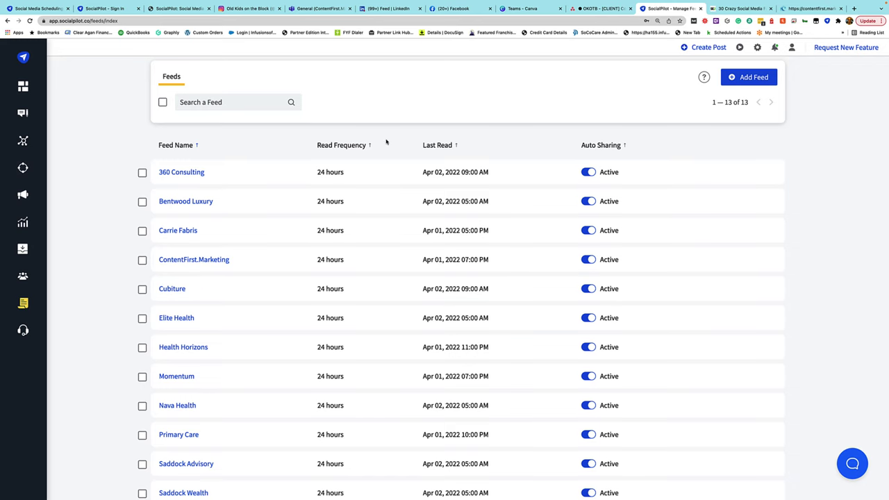
left_click(199, 261)
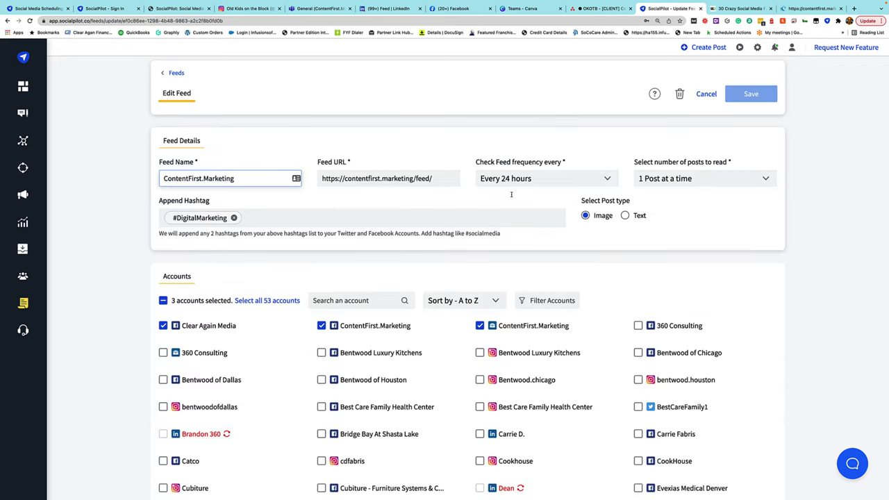
scroll(427, 240, "down", 5)
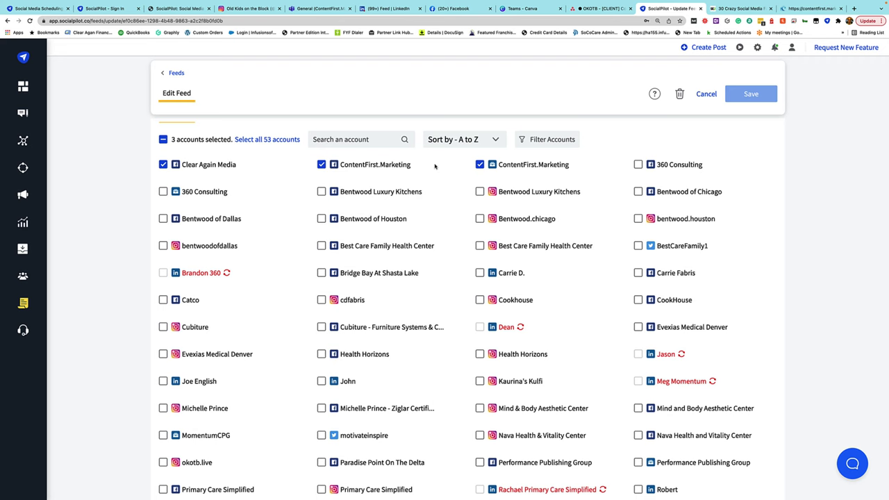
scroll(330, 226, "up", 3)
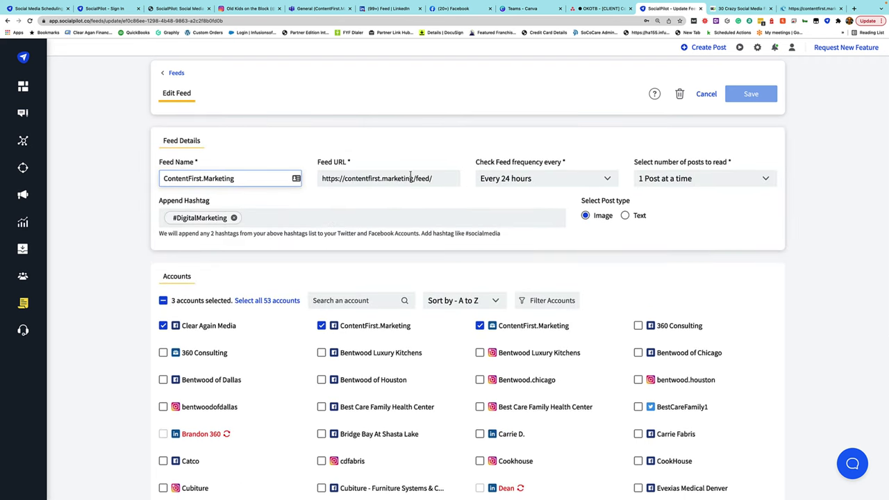
mouse_move(27, 302)
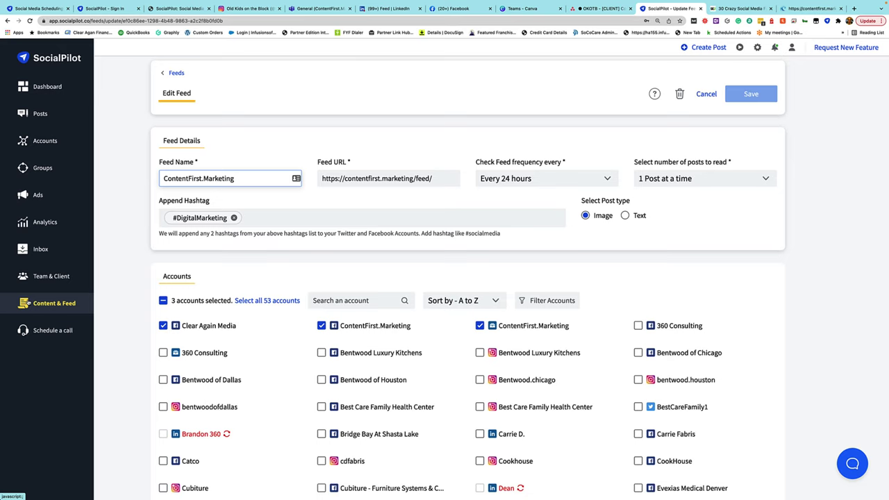
- Browse articles from the saved feeds and choose the account to share to
mouse_move(70, 302)
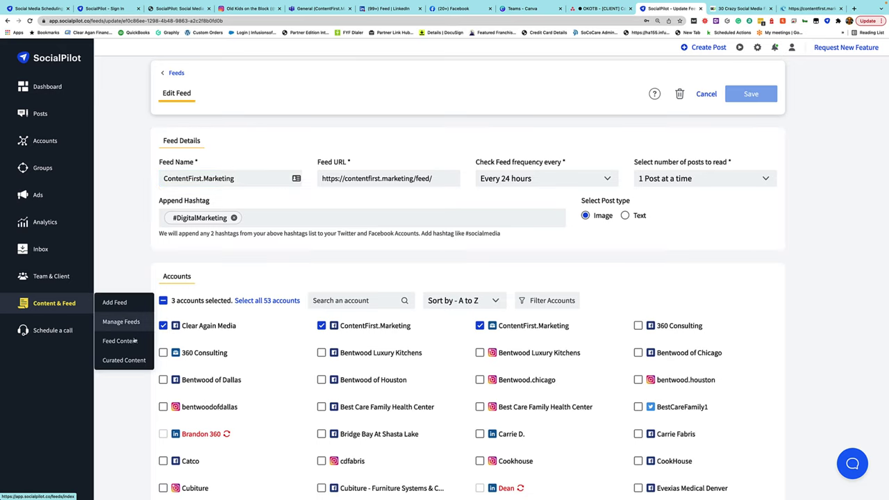
left_click(129, 362)
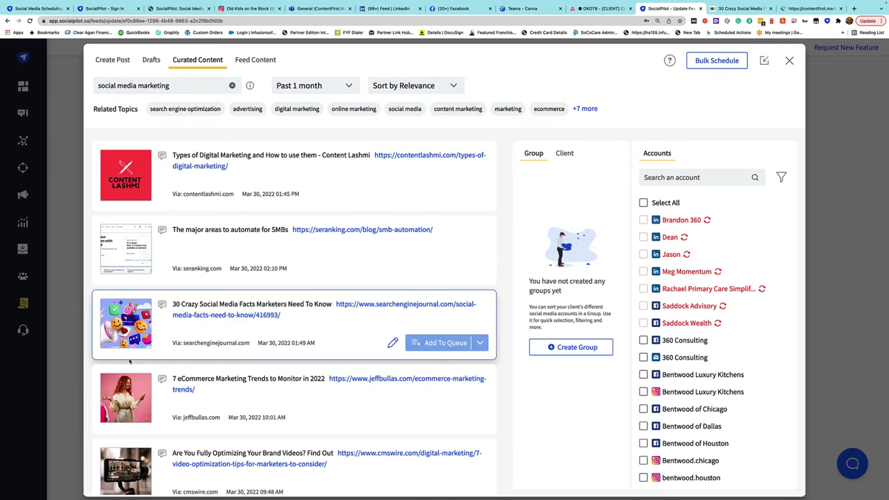
left_click(254, 61)
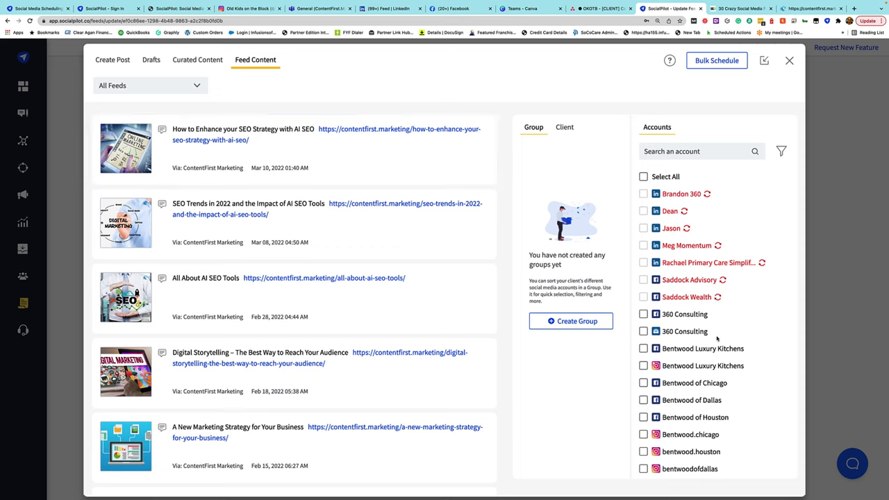
scroll(717, 339, "down", 2)
scroll(717, 339, "down", 3)
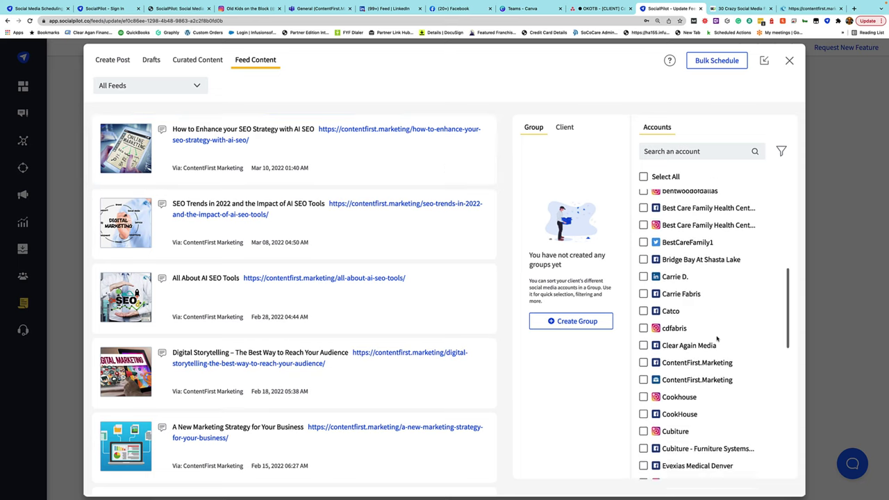
scroll(717, 339, "down", 2)
left_click(644, 355)
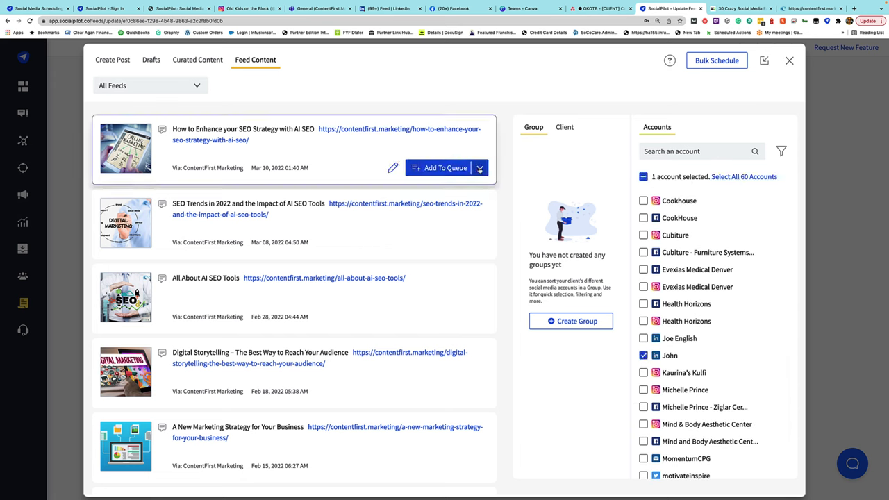
- Schedule the 'How to Enhance your SEO Strategy with AI SEO' article for 11:45 AM
left_click(479, 168)
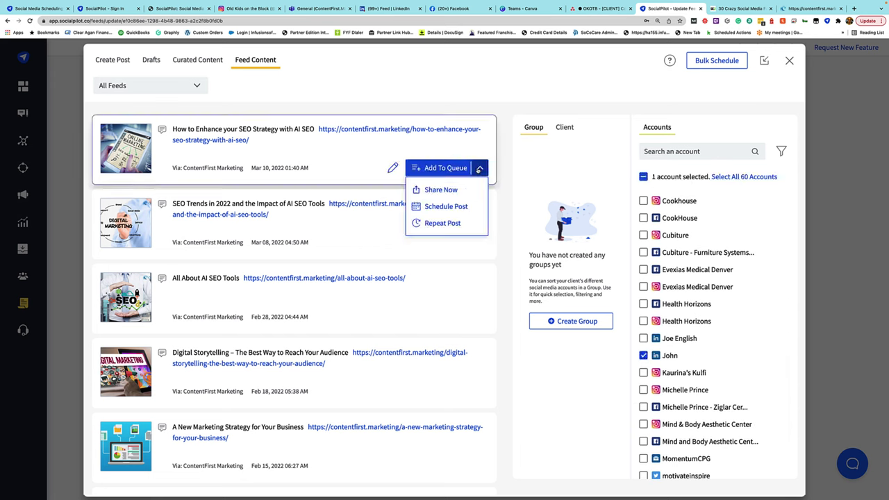
left_click(448, 206)
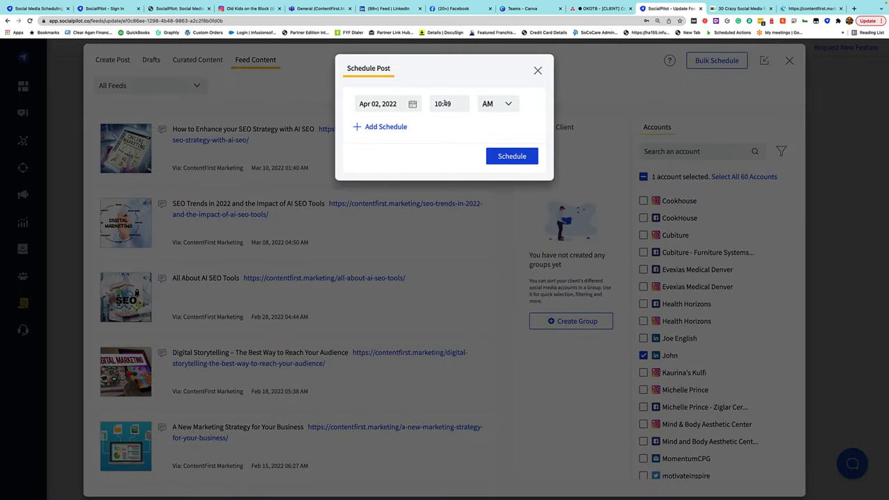
left_click(442, 103)
scroll(457, 175, "down", 2)
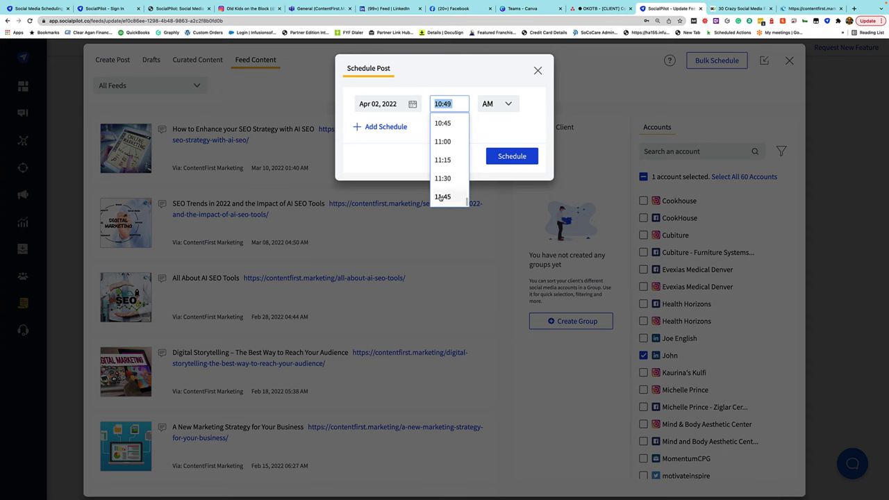
left_click(442, 197)
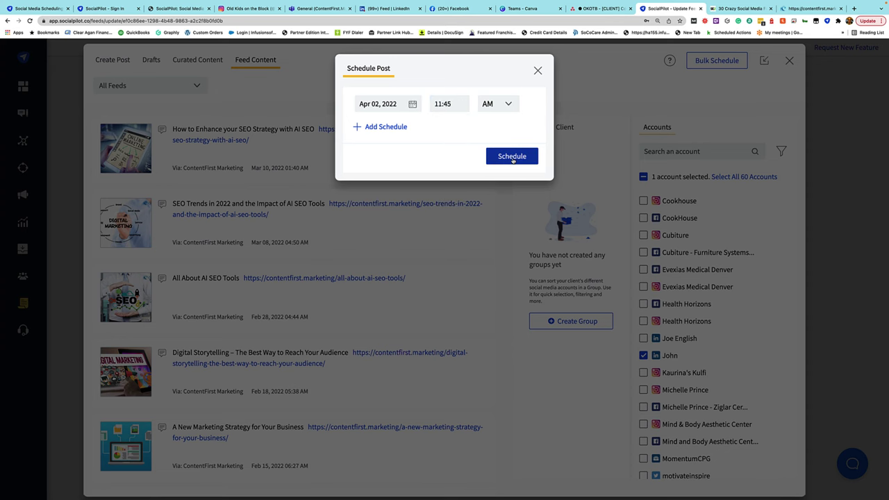
left_click(513, 158)
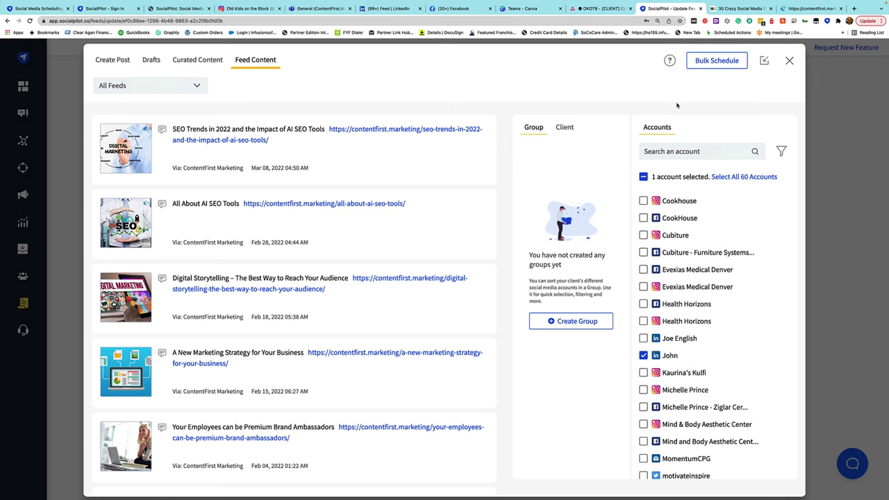
- Close the Feed Content window, then glance at the help panel's Ask section and close it
left_click(789, 60)
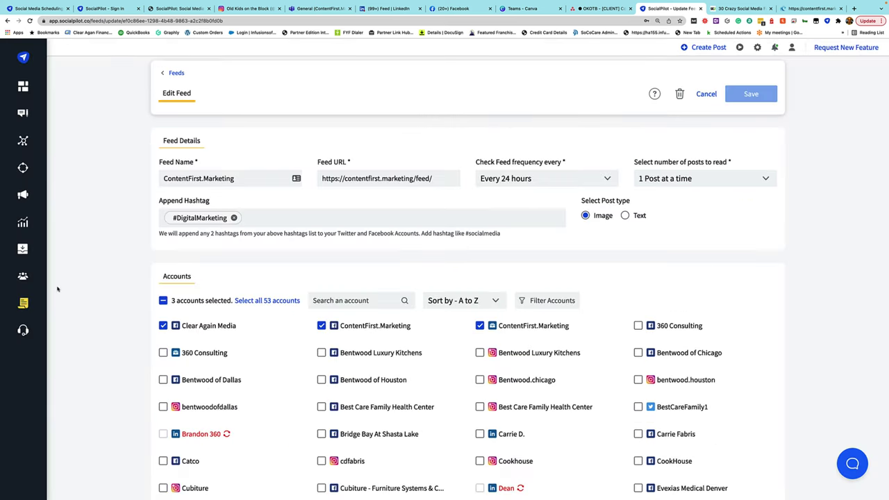
mouse_move(56, 303)
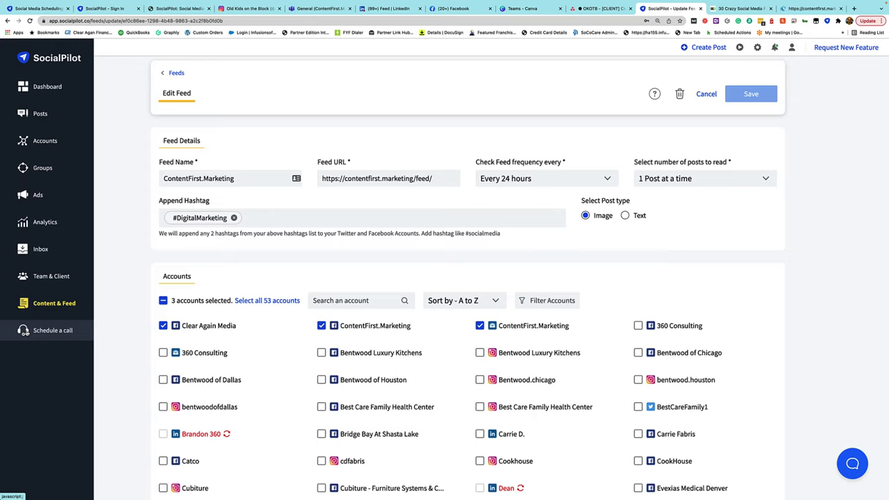
left_click(852, 463)
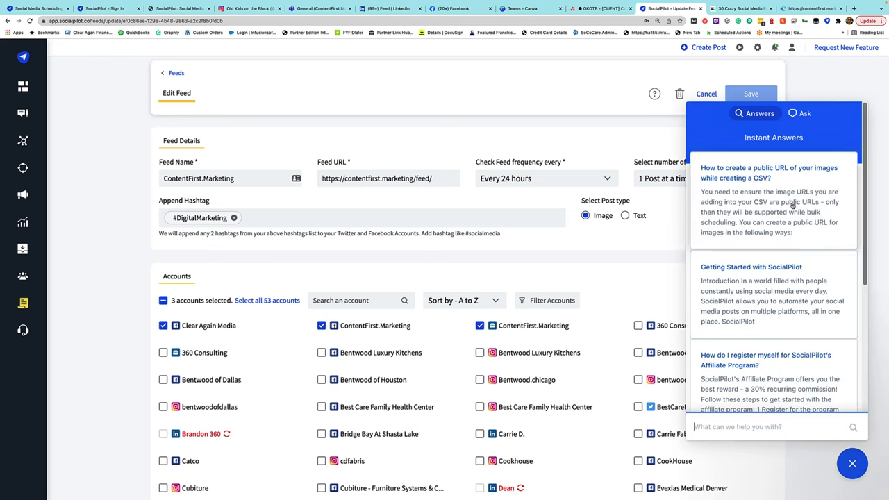
left_click(795, 115)
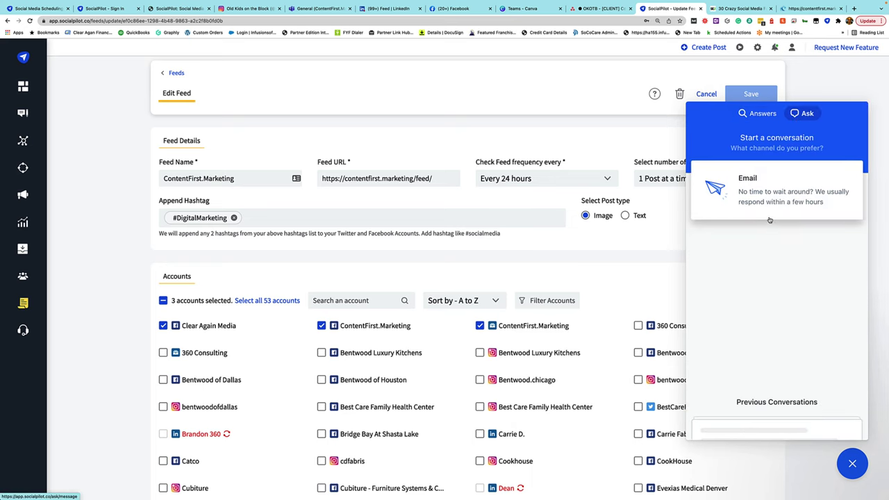
scroll(774, 325, "down", 2)
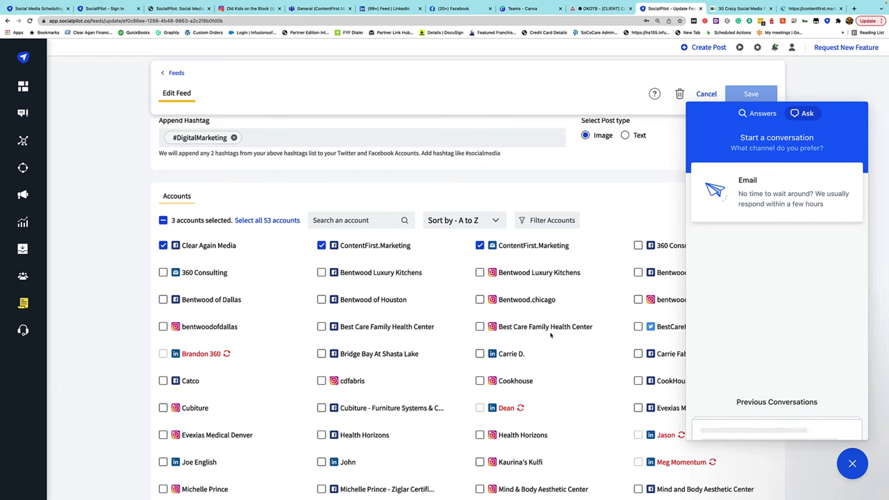
left_click(851, 461)
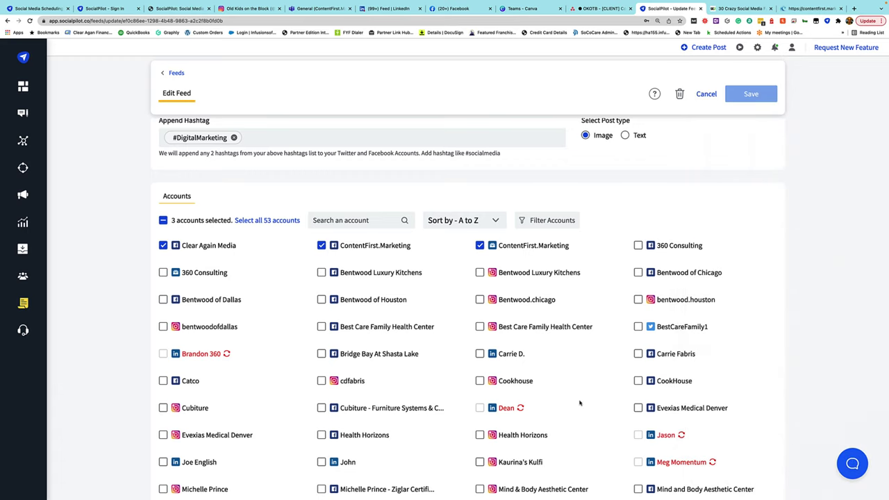
mouse_move(42, 330)
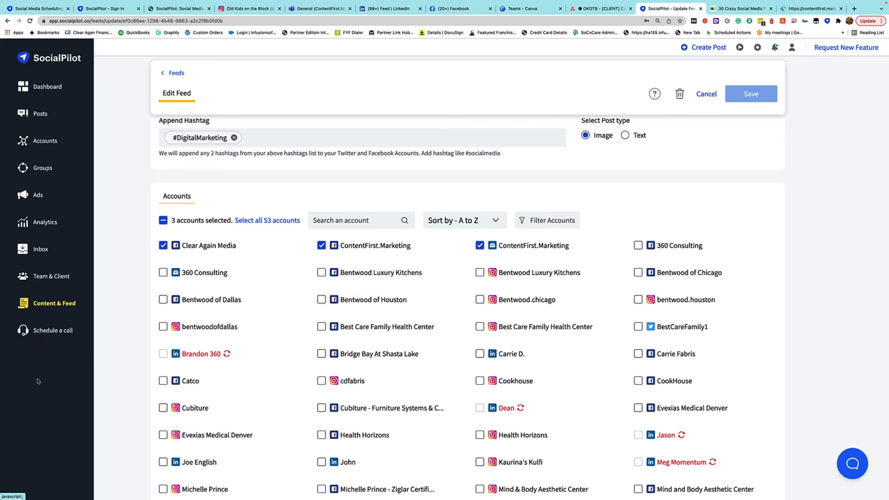
- Preview an April 4, 2:30pm support call slot without booking, then go to the Dashboard
left_click(33, 334)
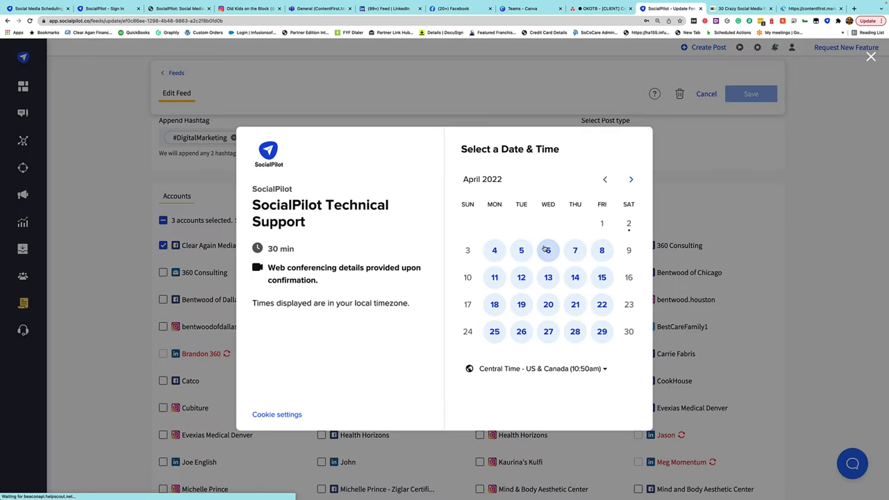
left_click(496, 253)
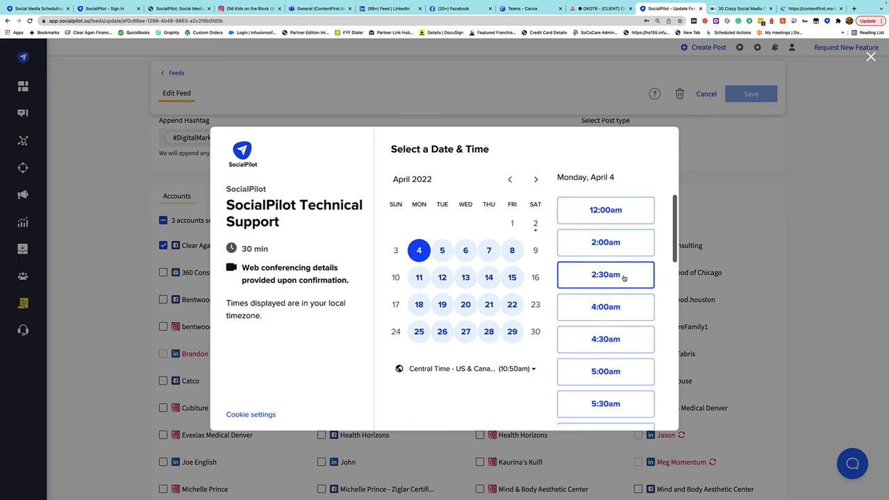
scroll(623, 275, "down", 10)
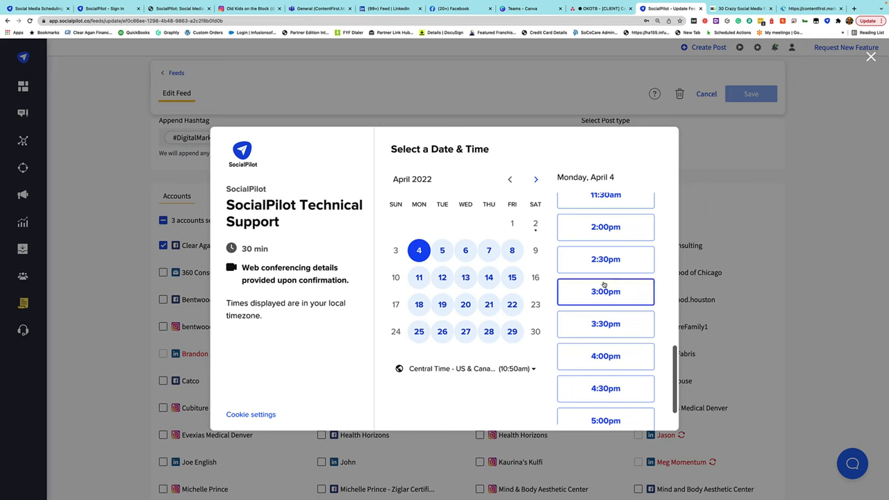
left_click(602, 259)
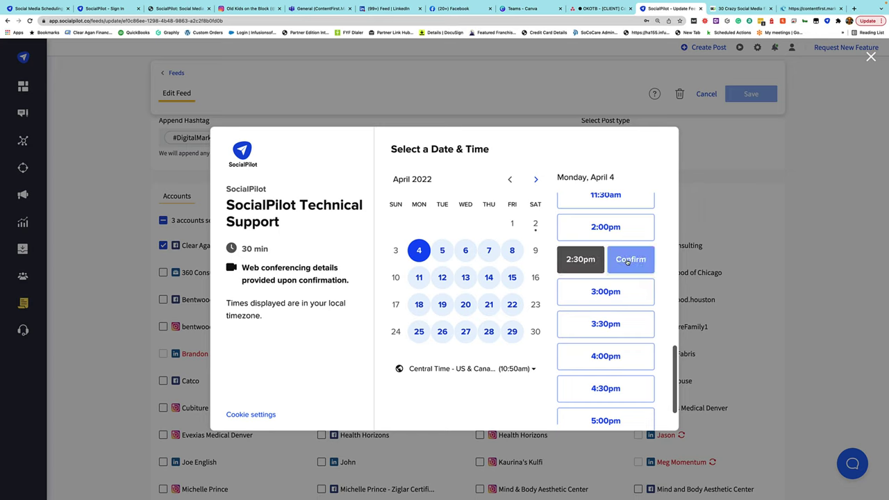
left_click(721, 219)
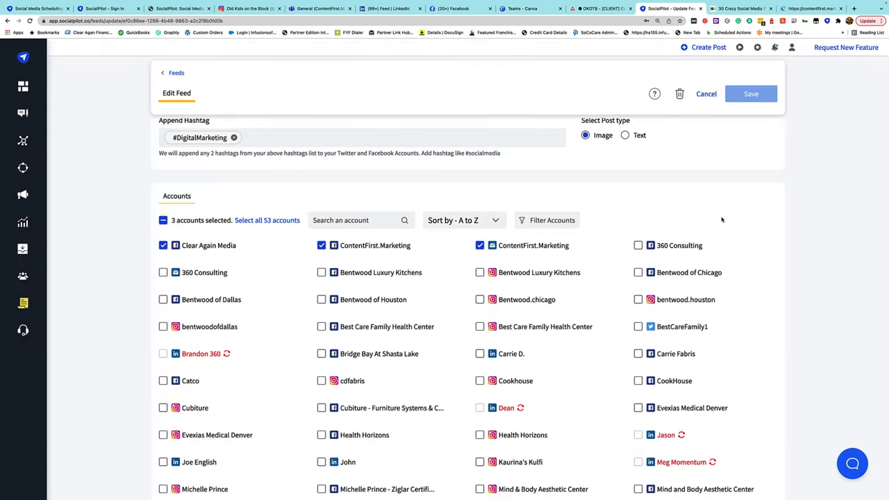
scroll(294, 303, "up", 2)
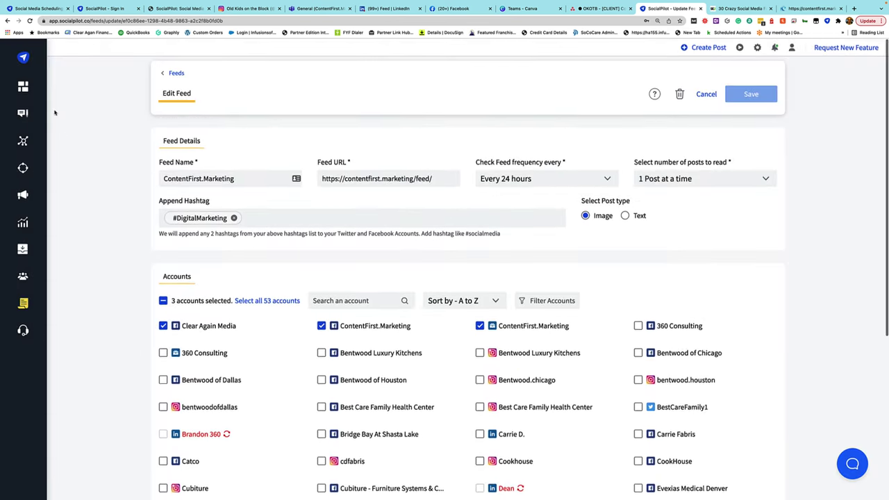
left_click(25, 91)
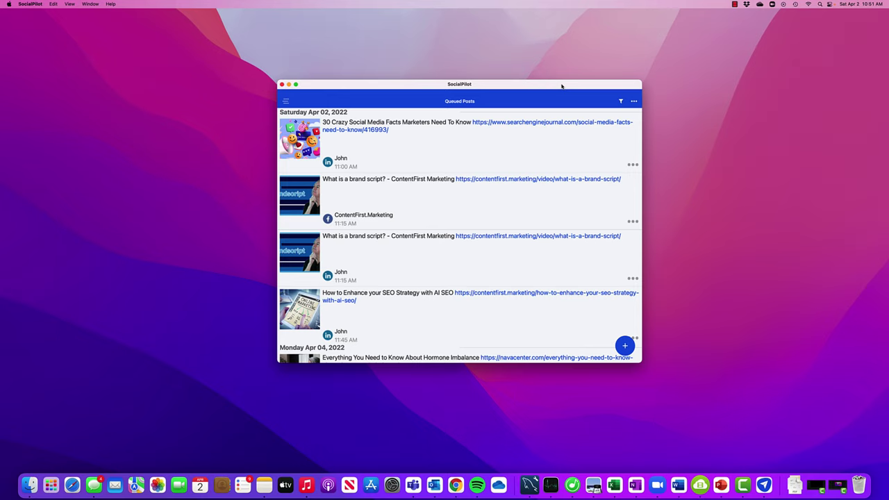
- Open the Visual Composer from the Mac app's navigation drawer
left_click(287, 104)
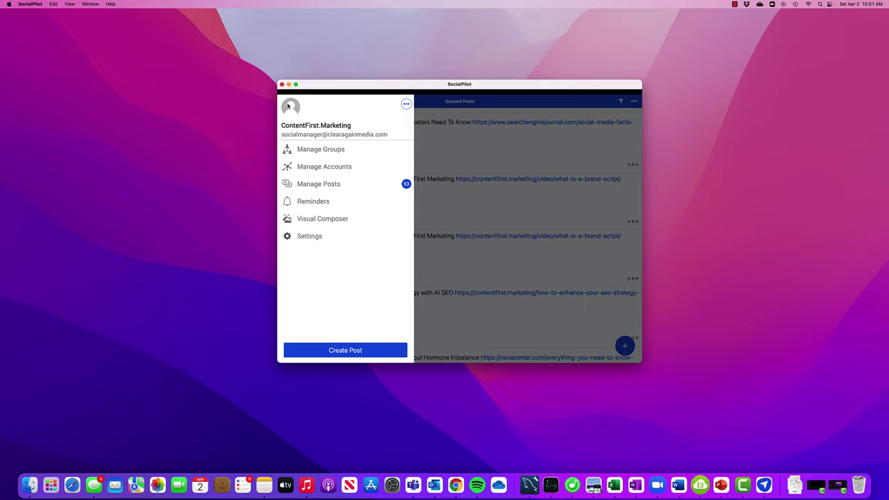
left_click(329, 223)
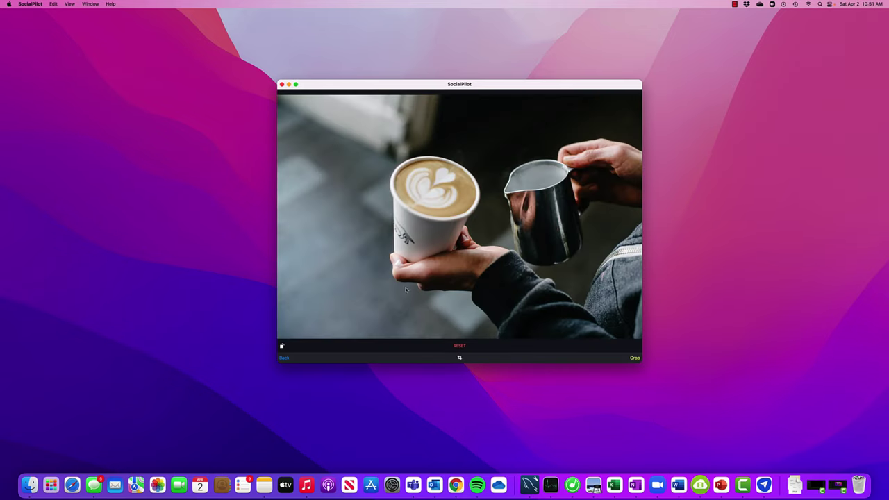
- Leave cropping, attach the latte-art image to a post, and save it as a draft
left_click(285, 358)
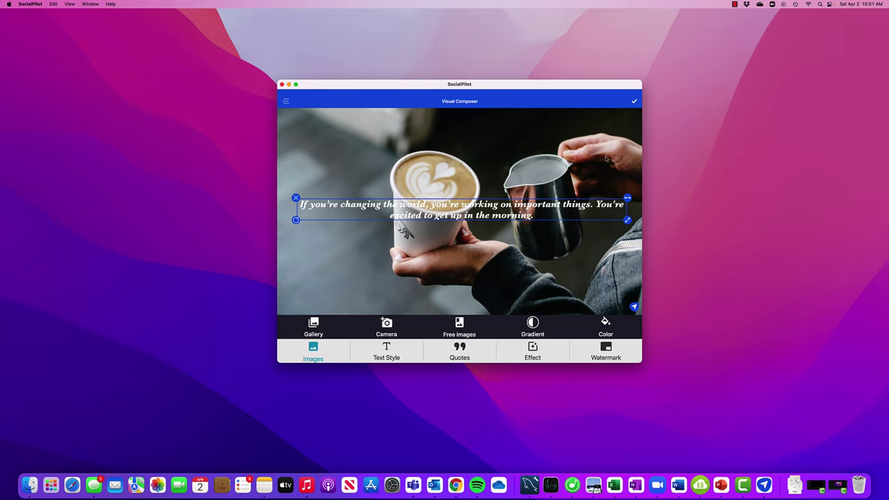
left_click(634, 101)
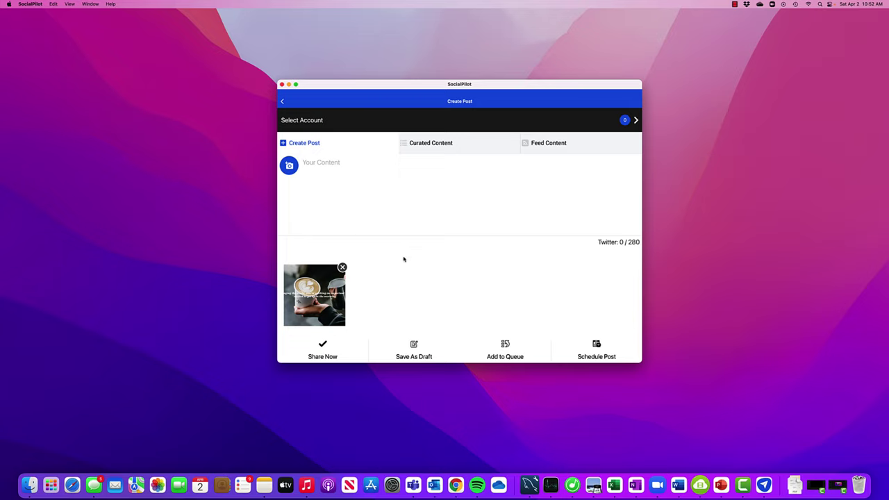
left_click(412, 351)
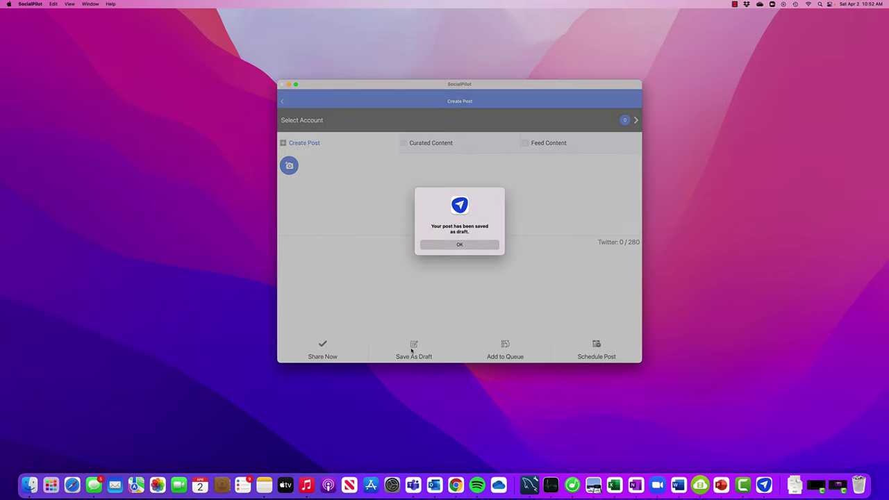
left_click(468, 246)
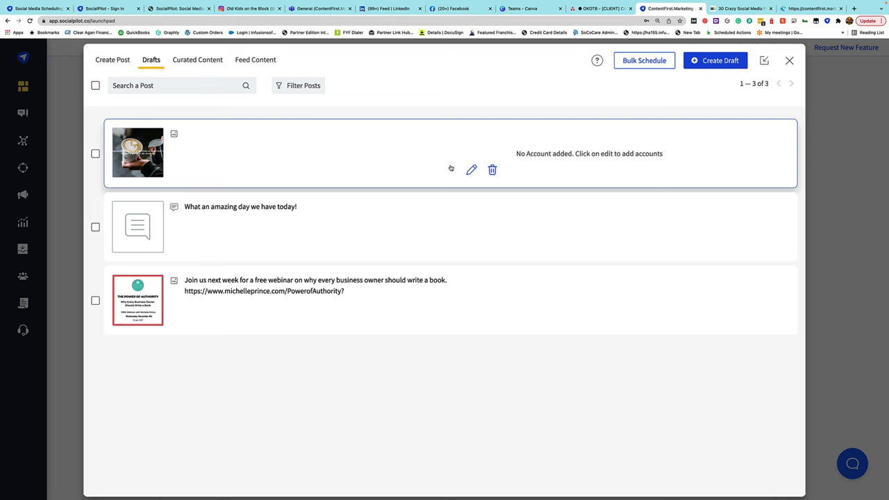
- Edit the latte-art draft from Drafts and return to the SocialPilot browser tab
left_click(471, 170)
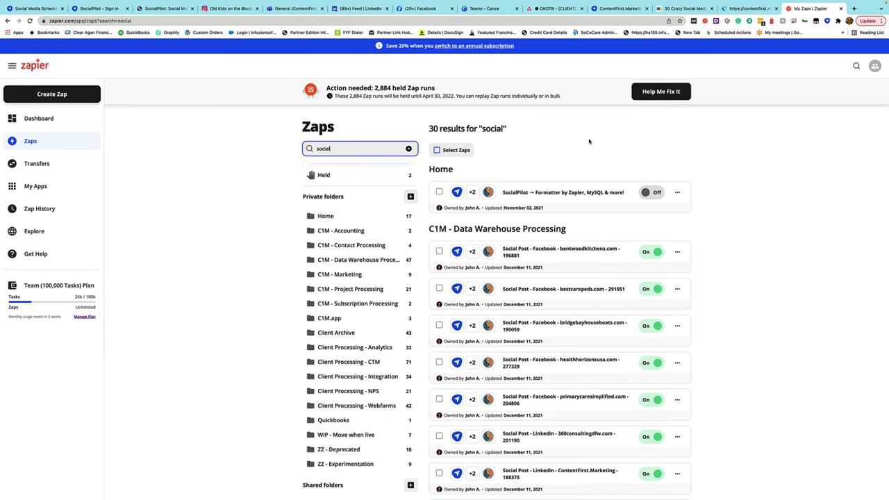
left_click(620, 8)
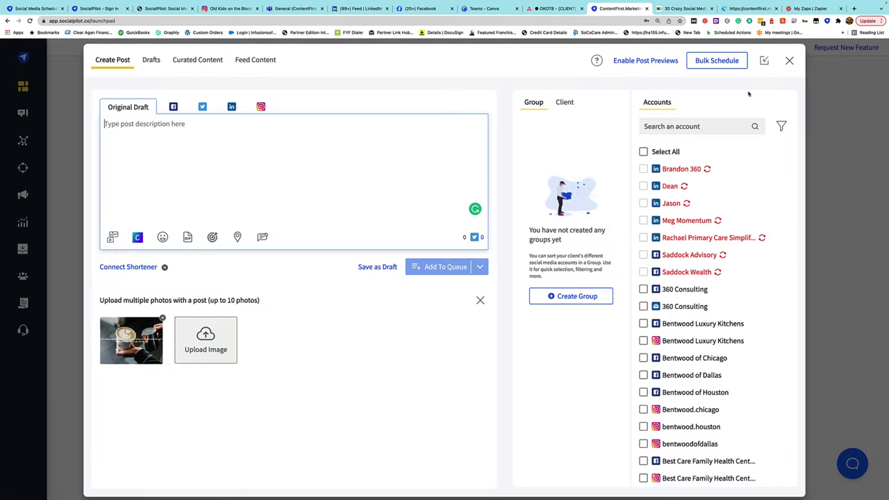
- Discard the open post editor and view the dashboard showing 2 published and 4 queued posts
left_click(789, 61)
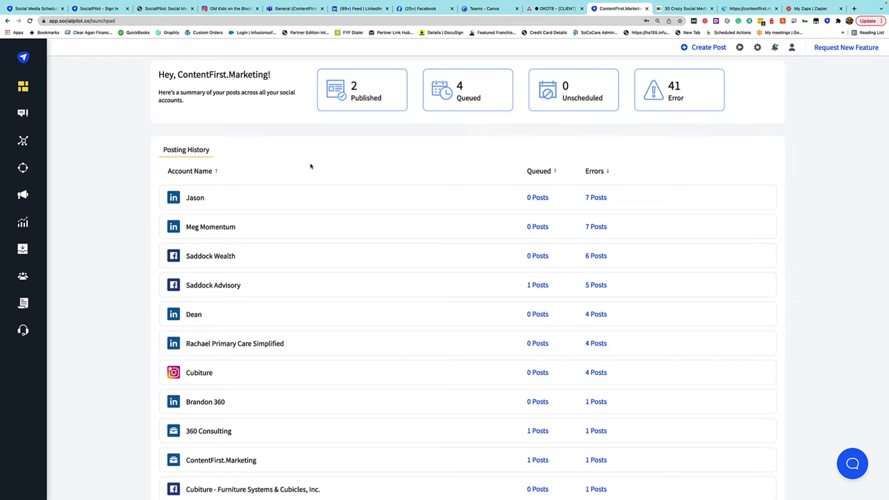
left_click(26, 91)
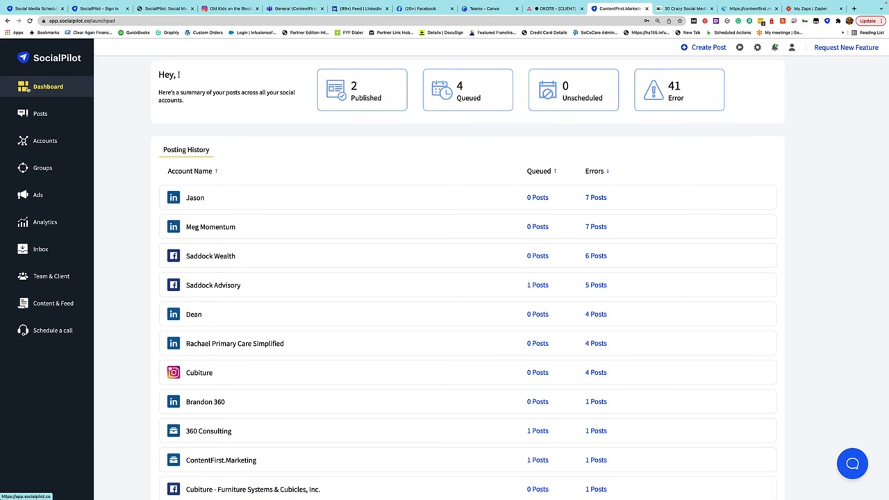